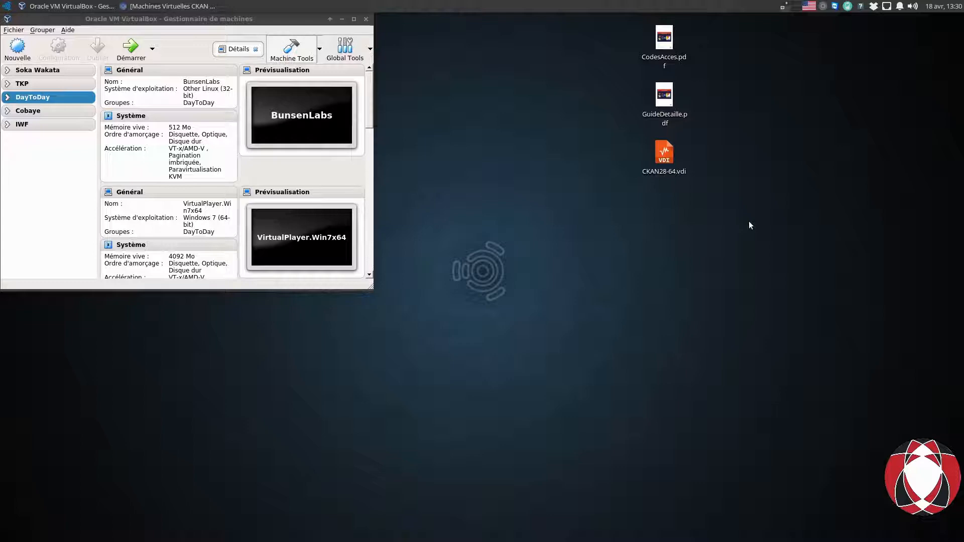
# Bring up the SourceForge CKAN project page in the browser, then hide it to return to the desktop.
pyautogui.click(189, 6)
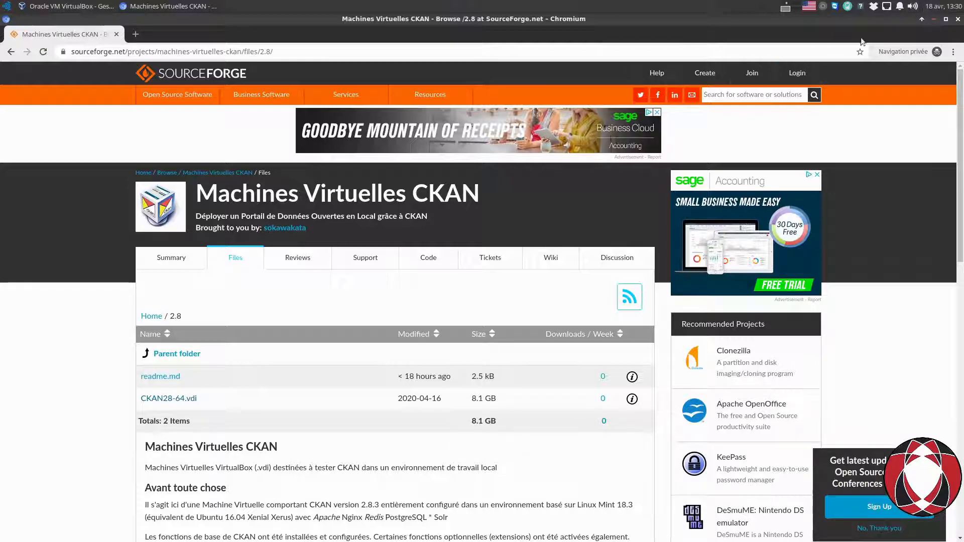
pyautogui.click(934, 20)
pyautogui.click(776, 122)
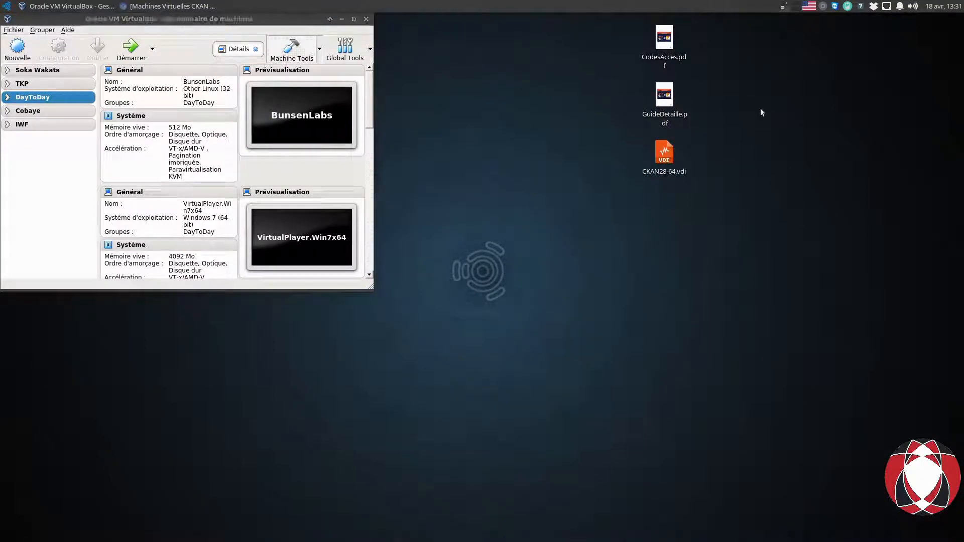
# Open GuideDetaille.pdf full-screen, scroll to page 2 and select the sudo apt-get update line.
pyautogui.doubleClick(665, 98)
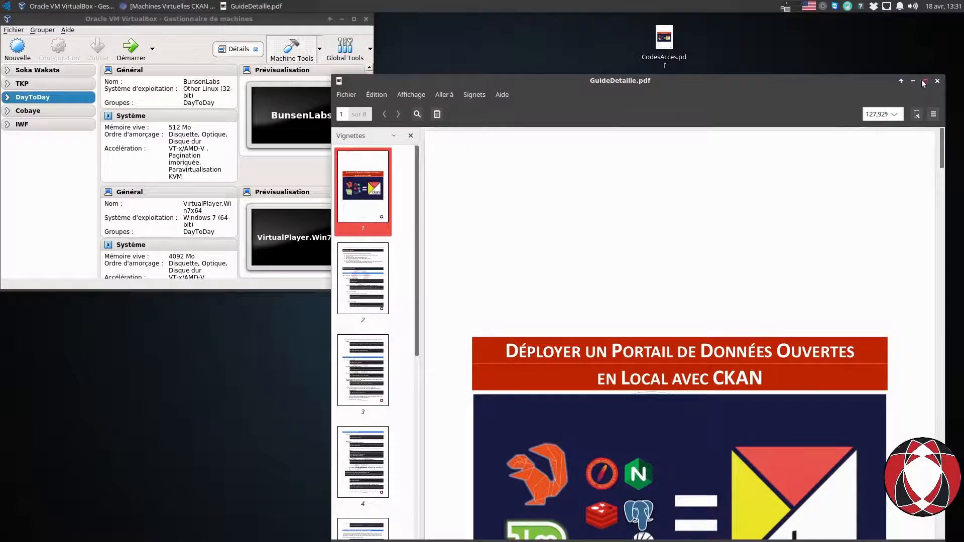
pyautogui.click(924, 81)
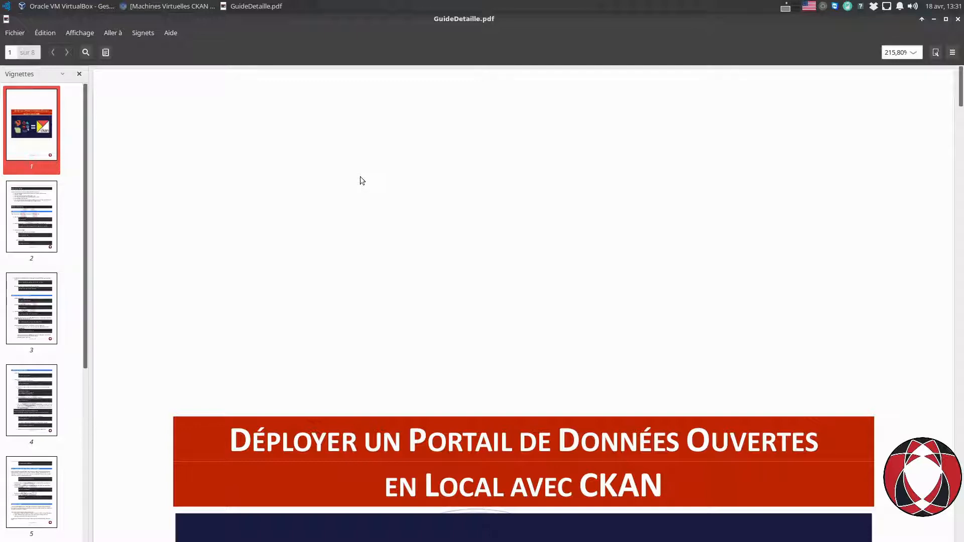
pyautogui.scroll(-5, 361, 176)
pyautogui.scroll(-7, 361, 177)
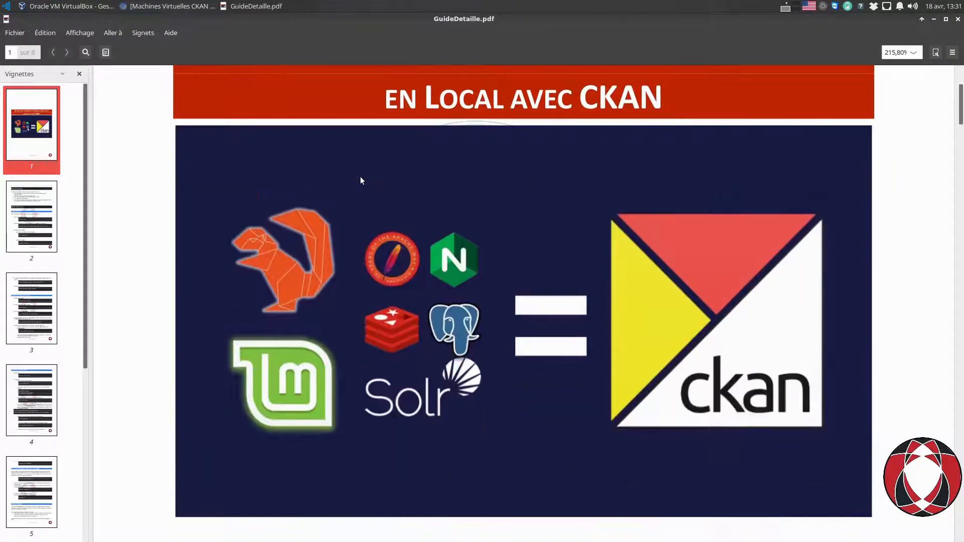
pyautogui.scroll(-13, 360, 177)
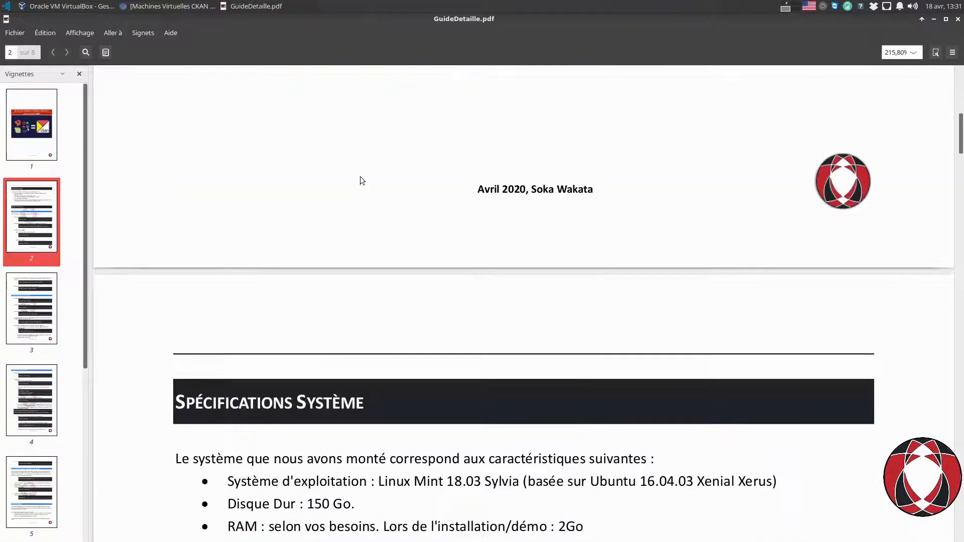
pyautogui.scroll(-2, 360, 177)
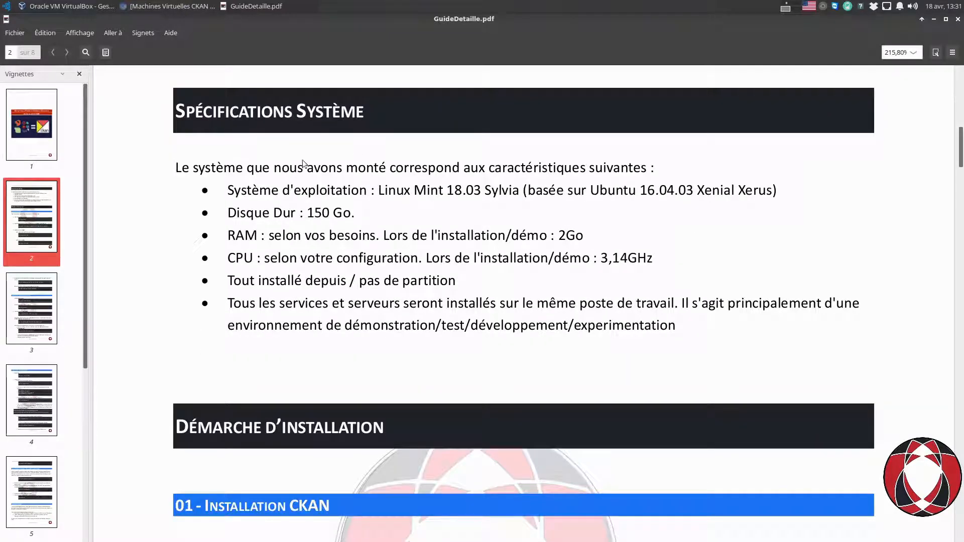
pyautogui.scroll(-6, 427, 222)
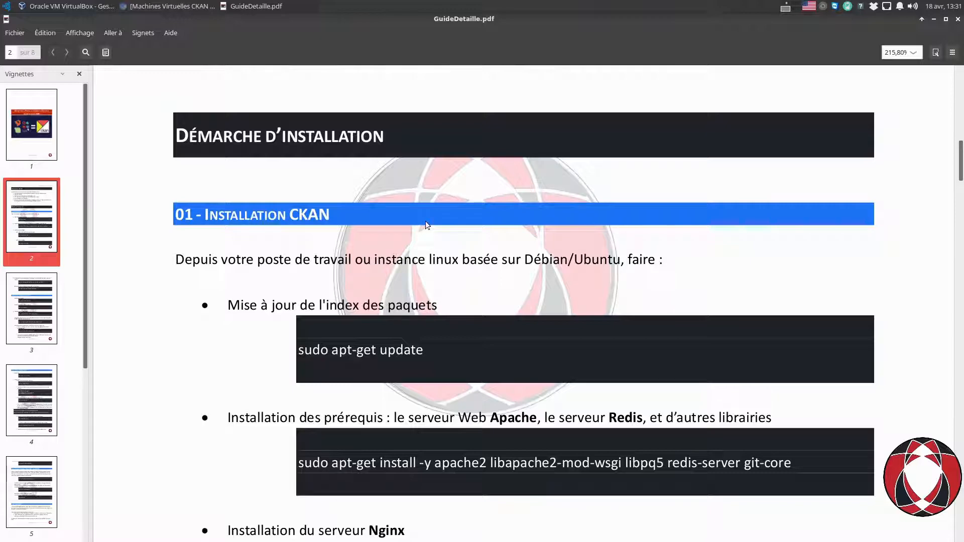
pyautogui.scroll(-2, 426, 221)
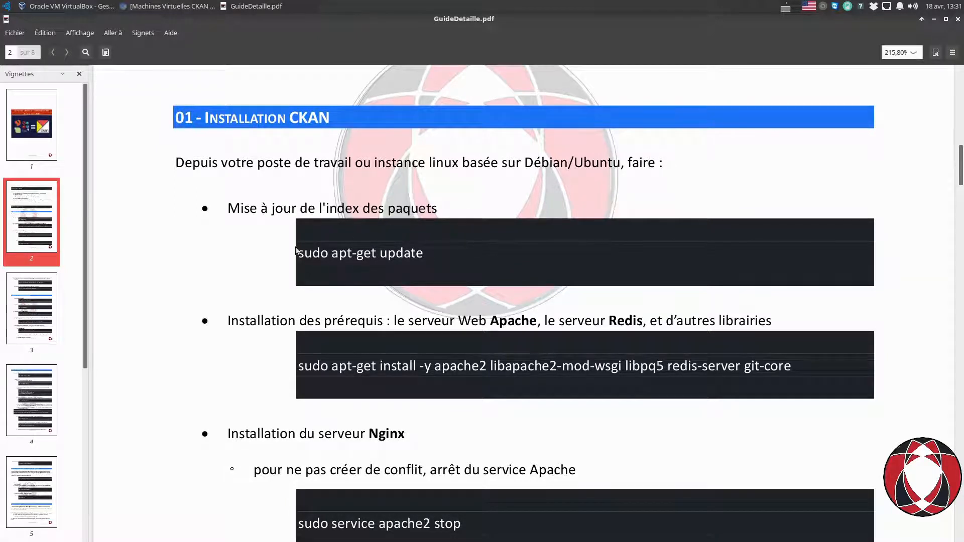
pyautogui.moveTo(298, 252); pyautogui.dragTo(426, 254)
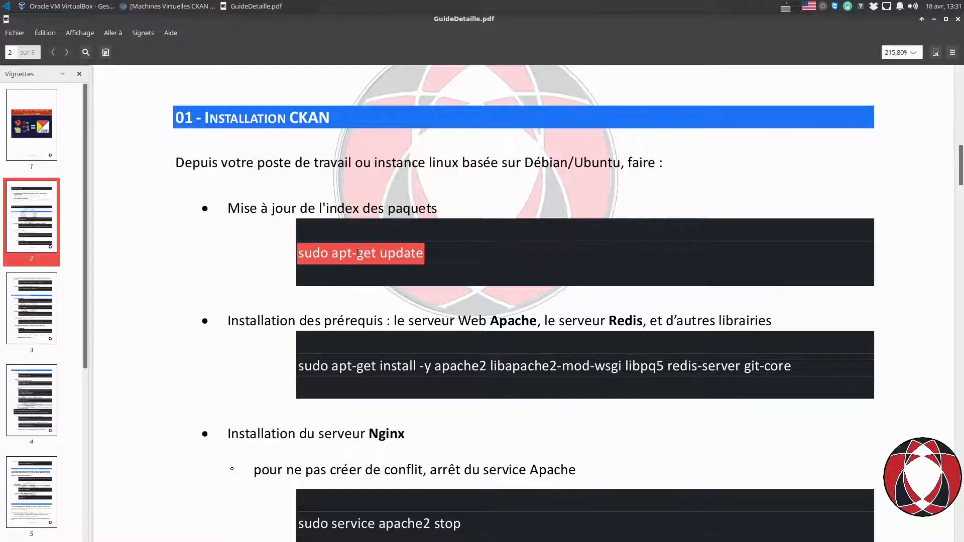
# Reselect the whole 'sudo apt-get update' command and copy it with Copier.
pyautogui.click(355, 253)
pyautogui.moveTo(299, 253); pyautogui.dragTo(416, 255)
pyautogui.rightClick(416, 255)
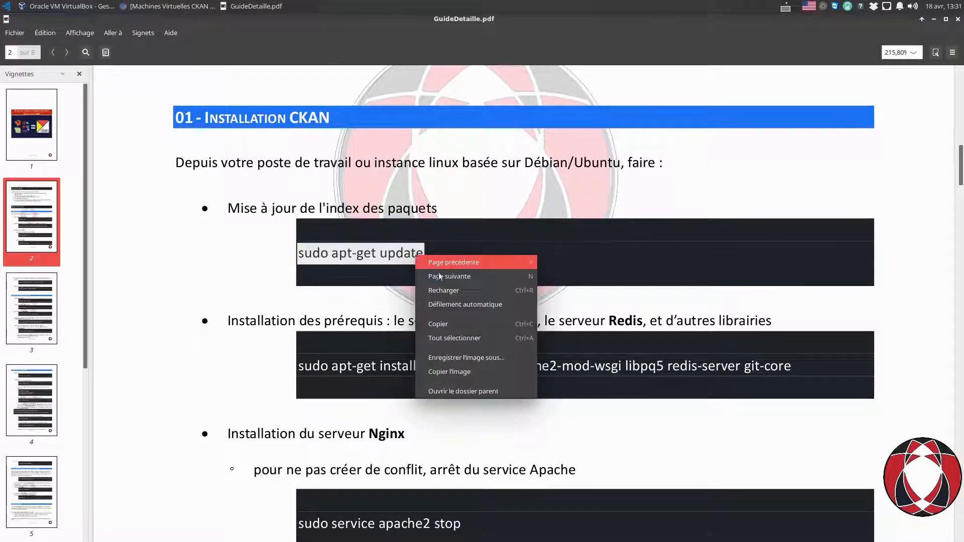
pyautogui.click(444, 324)
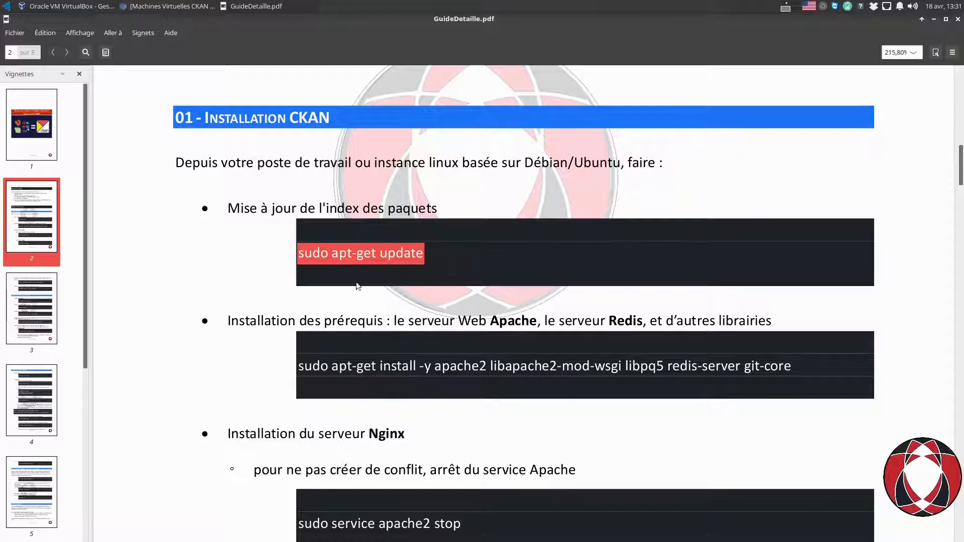
# Skim the guide down through page 5, then close GuideDetaille.pdf.
pyautogui.scroll(-1, 319, 283)
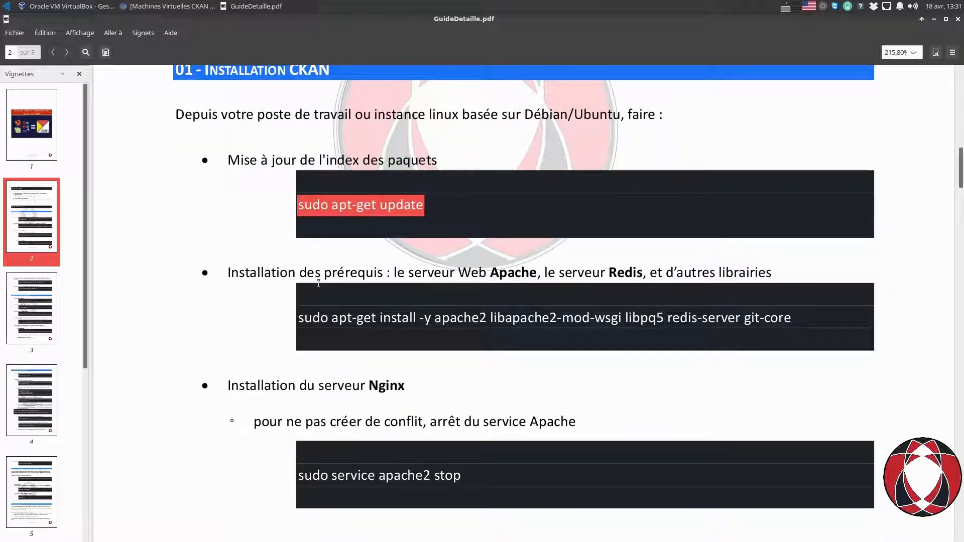
pyautogui.scroll(-5, 319, 289)
pyautogui.scroll(-7, 320, 297)
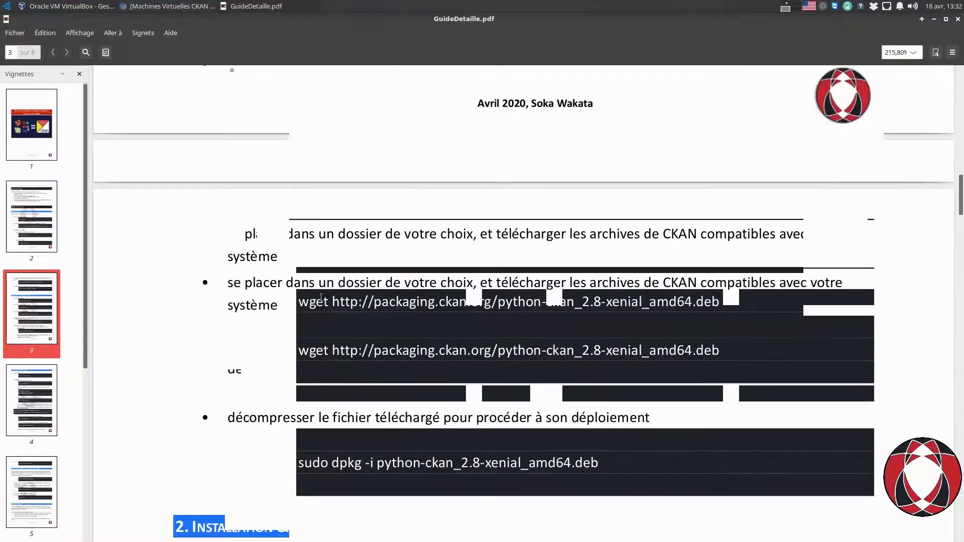
pyautogui.scroll(-11, 320, 296)
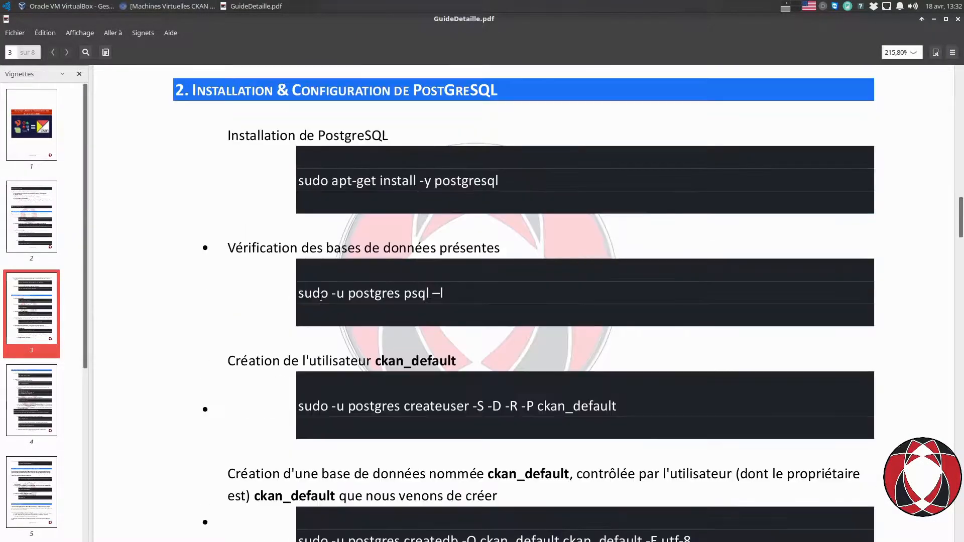
pyautogui.scroll(-11, 320, 296)
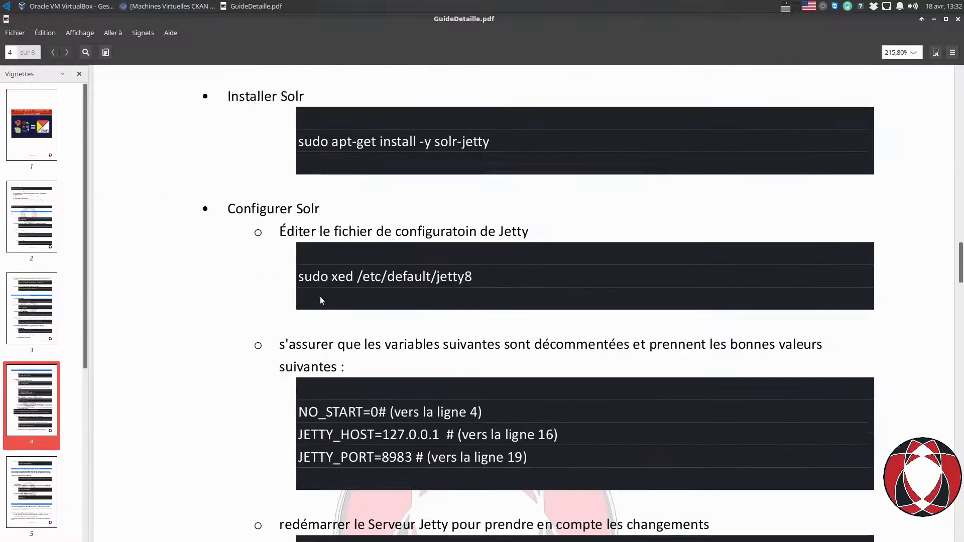
pyautogui.scroll(-4, 322, 300)
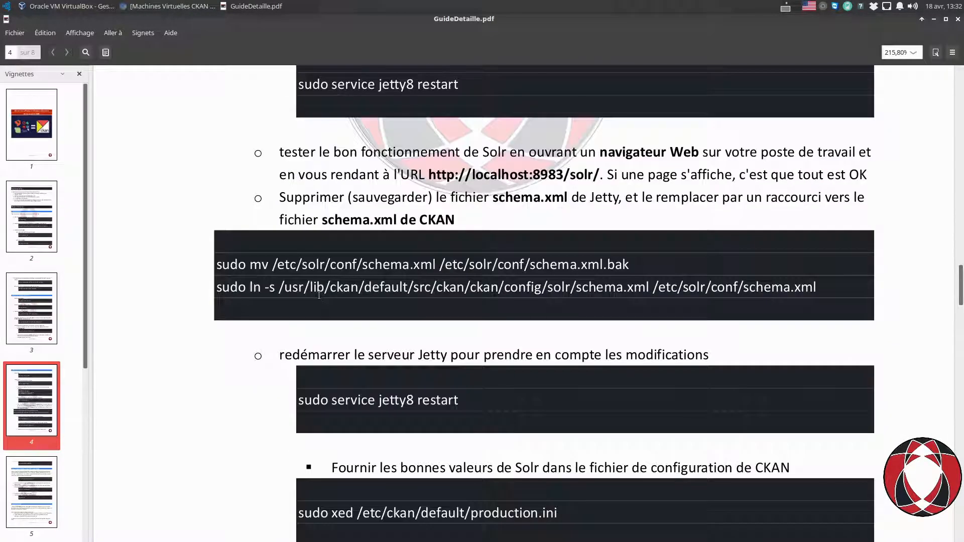
pyautogui.scroll(-5, 322, 293)
pyautogui.scroll(-8, 414, 257)
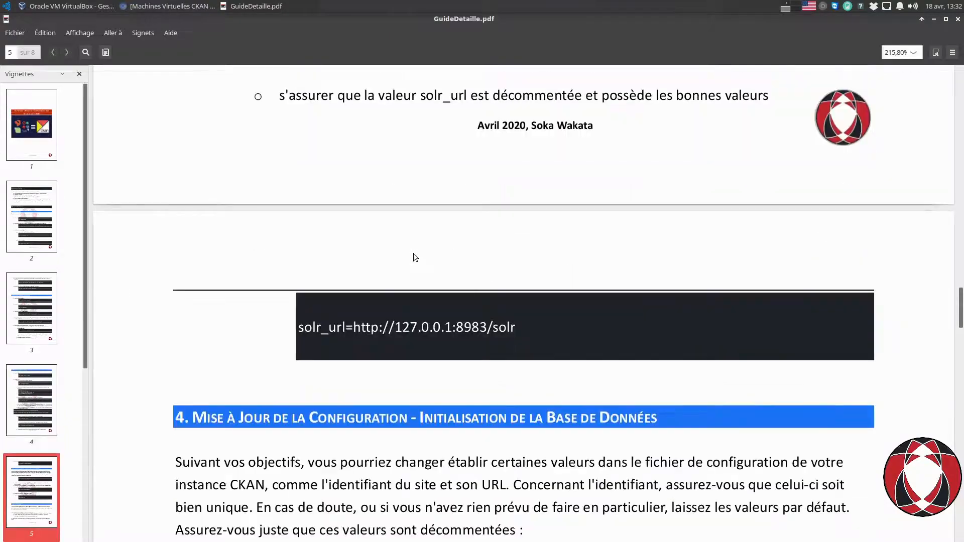
pyautogui.scroll(-1, 414, 255)
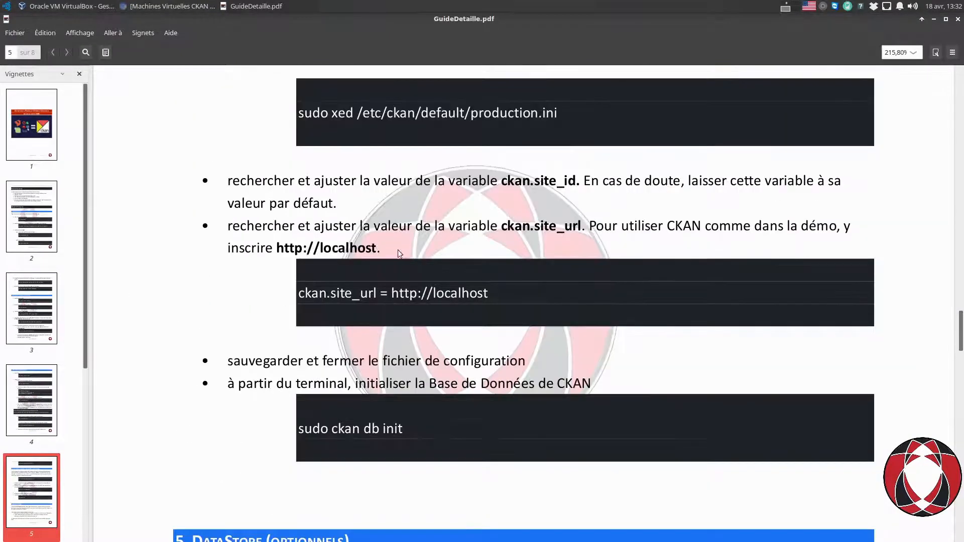
pyautogui.click(958, 19)
# Open CodesAcces.pdf, briefly restore and hide Chromium, and scroll to the Codes d'Accès page.
pyautogui.doubleClick(666, 39)
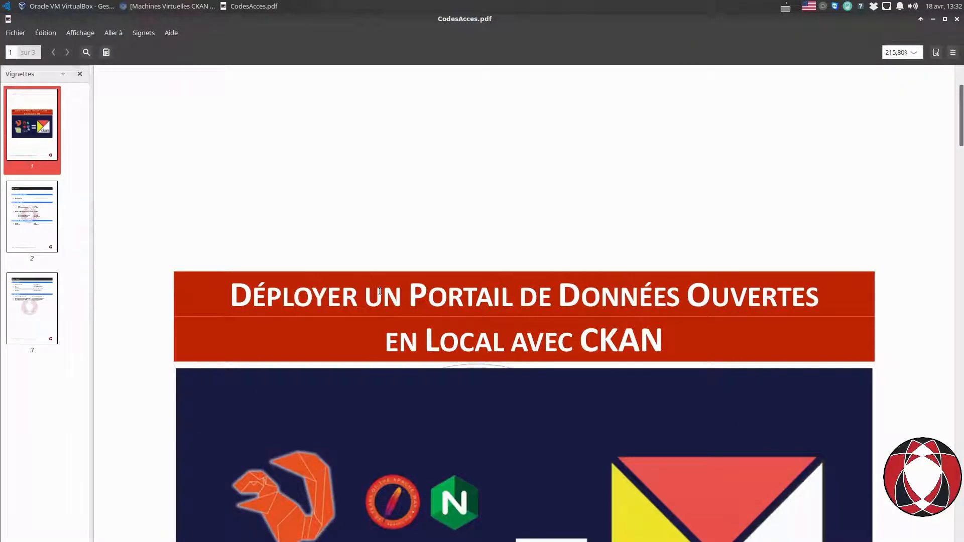
pyautogui.click(177, 6)
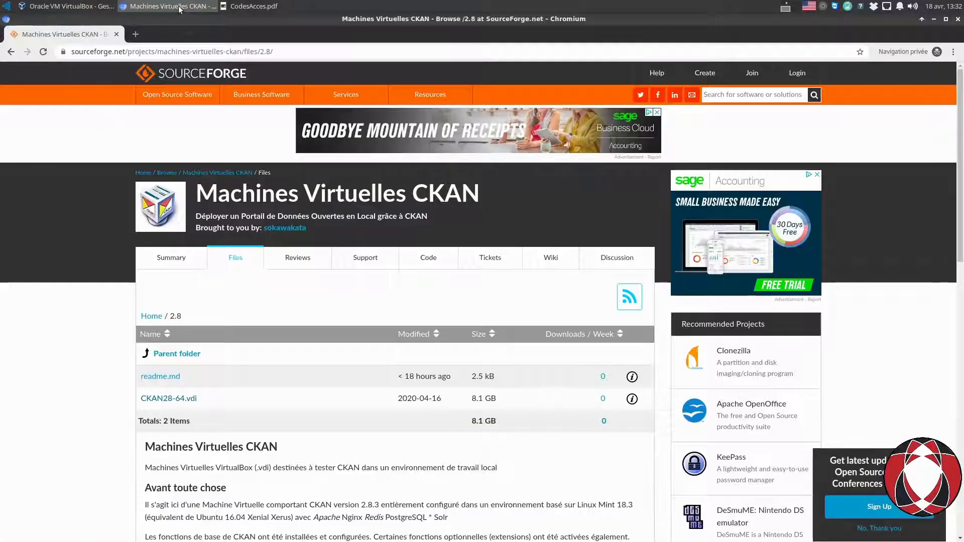
pyautogui.click(180, 6)
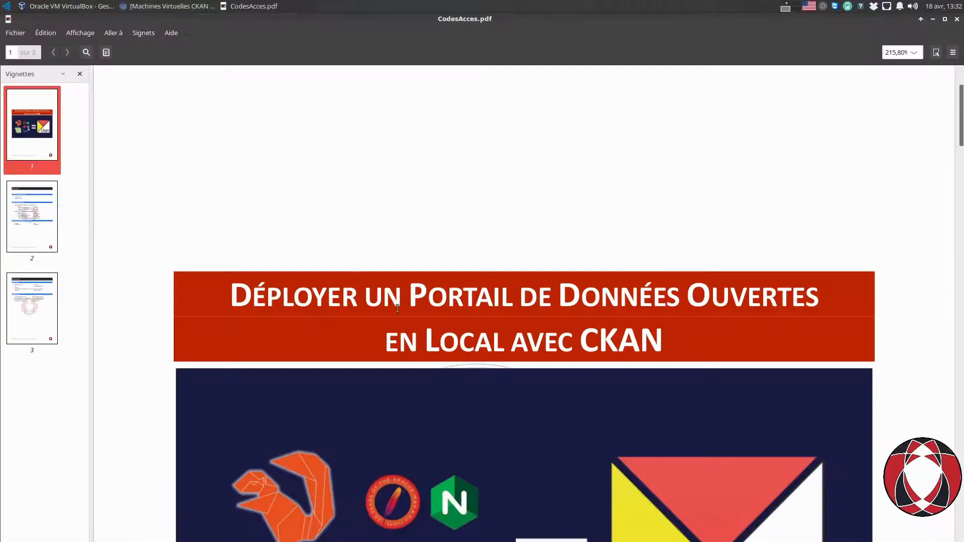
pyautogui.scroll(-5, 417, 324)
pyautogui.scroll(-10, 417, 329)
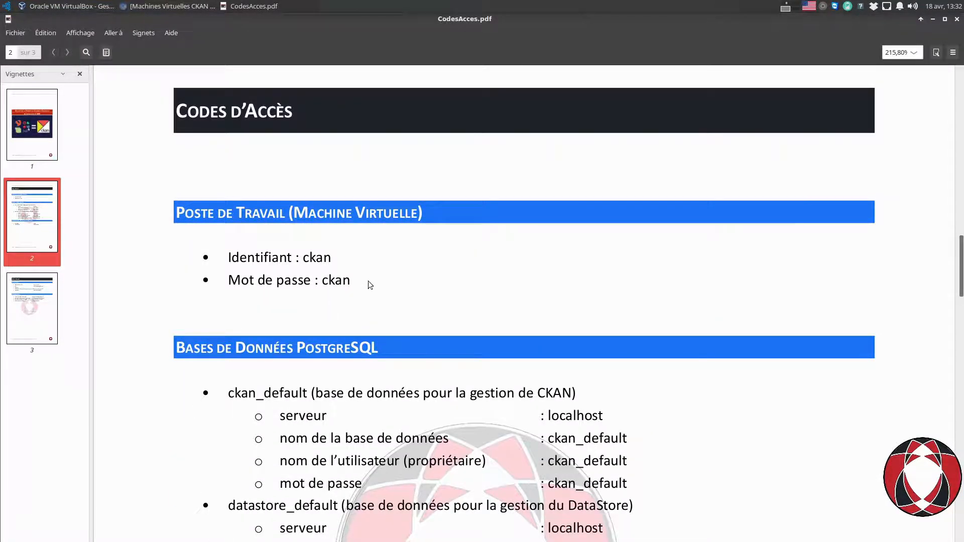
pyautogui.scroll(-5, 368, 281)
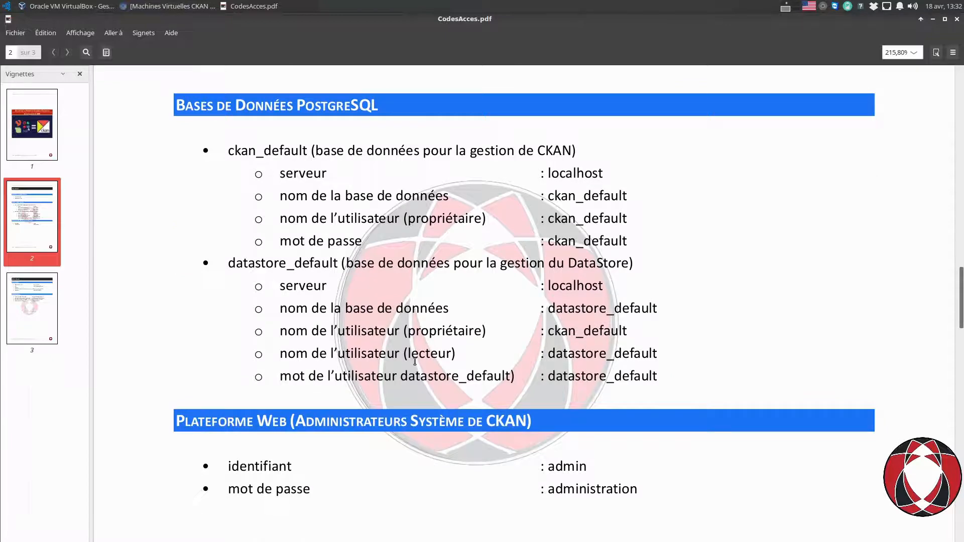
pyautogui.scroll(4, 415, 361)
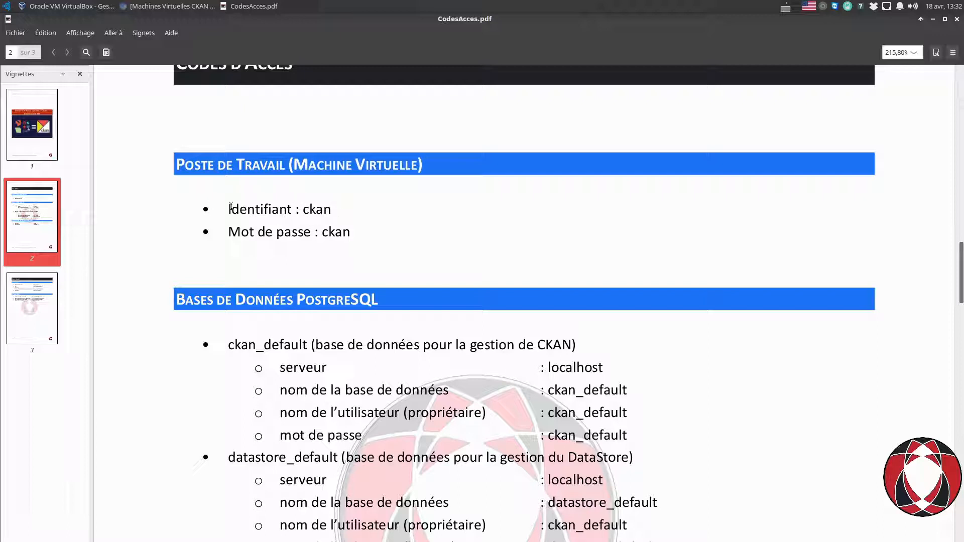
# Highlight the virtual machine's username and password, then scroll down to the PostgreSQL section.
pyautogui.moveTo(230, 207); pyautogui.dragTo(359, 228)
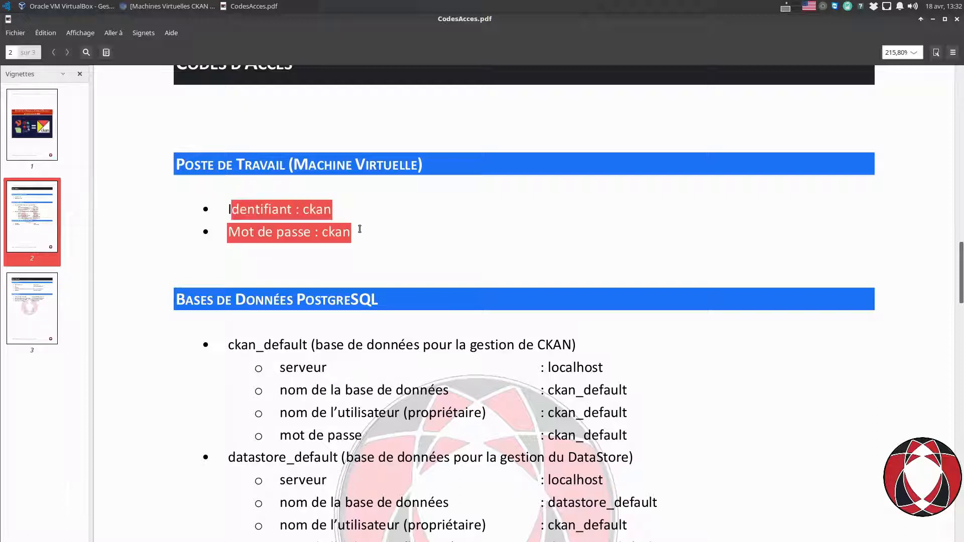
pyautogui.click(322, 206)
pyautogui.doubleClick(323, 207)
pyautogui.doubleClick(340, 232)
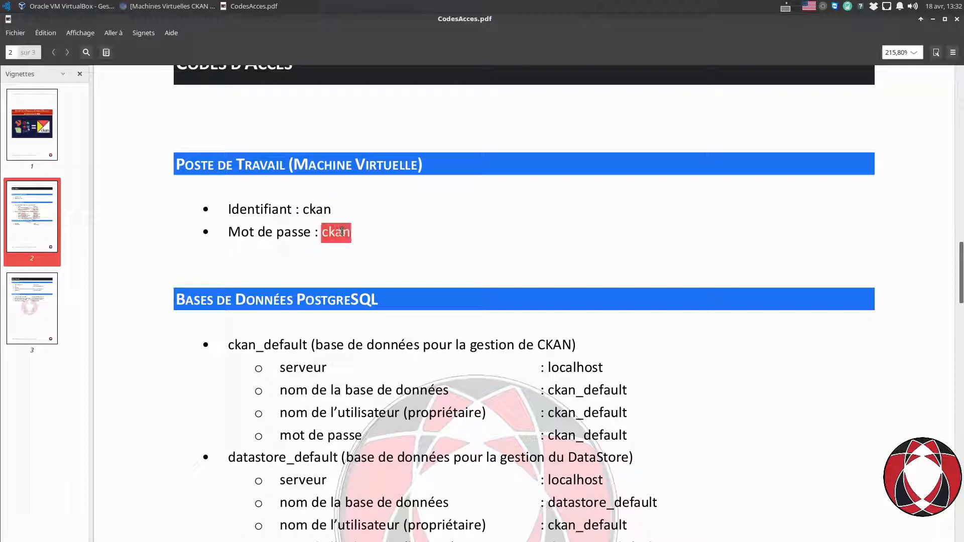
pyautogui.click(404, 234)
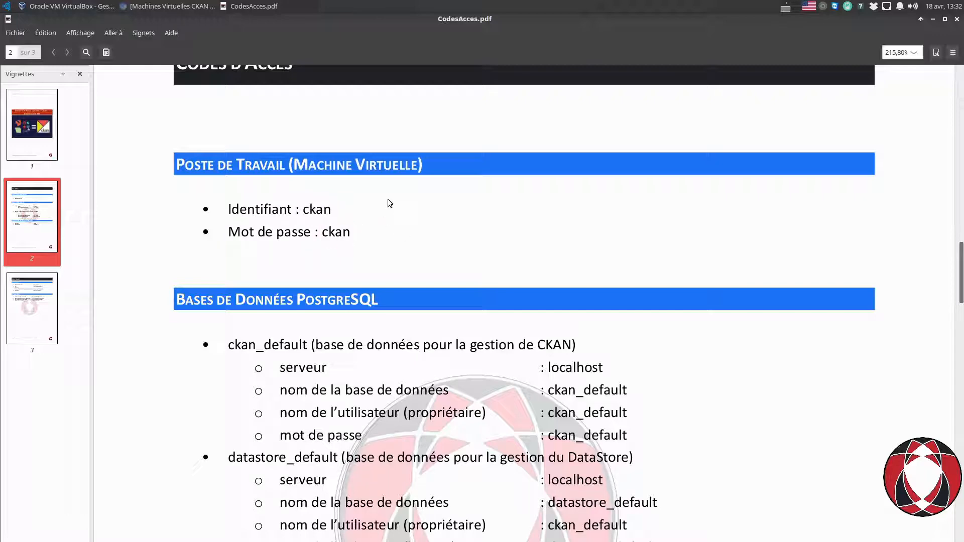
pyautogui.scroll(-4, 387, 203)
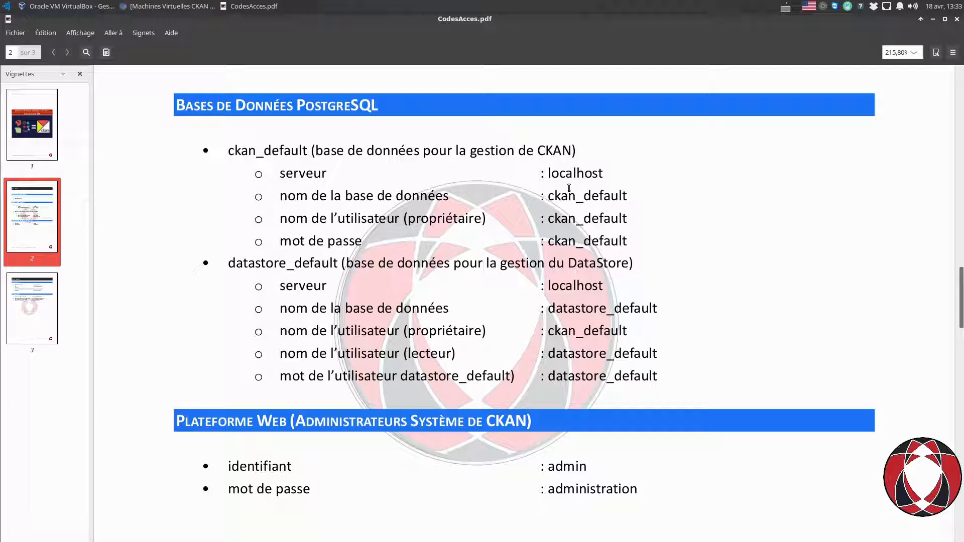
# Highlight the ckan_default database server, name, owner and password values.
pyautogui.doubleClick(568, 172)
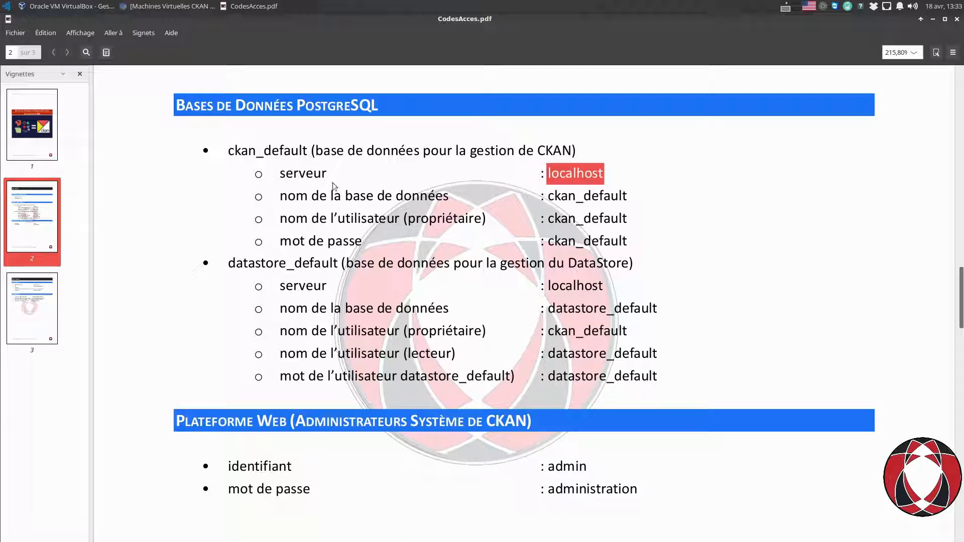
pyautogui.moveTo(627, 200); pyautogui.dragTo(569, 198)
pyautogui.moveTo(629, 222); pyautogui.dragTo(547, 221)
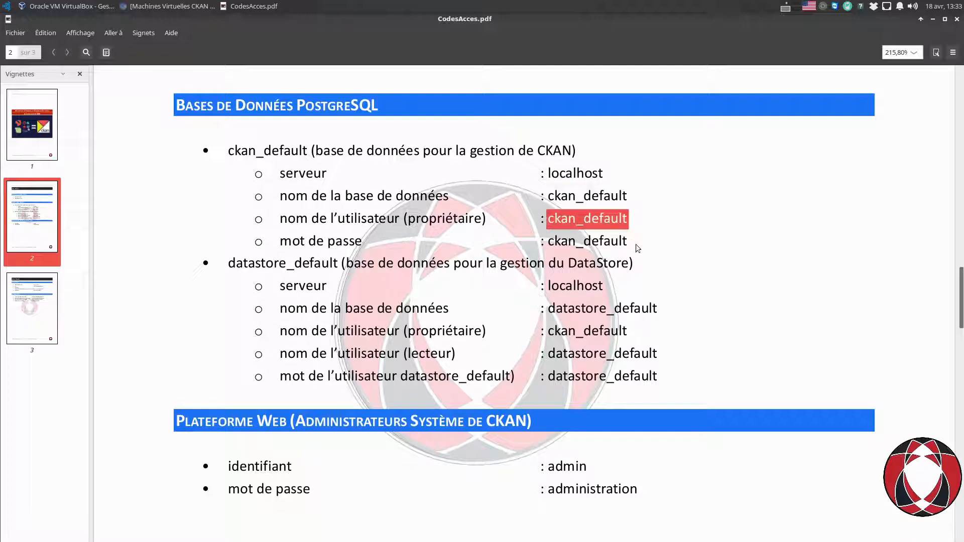
pyautogui.moveTo(638, 248); pyautogui.dragTo(576, 245)
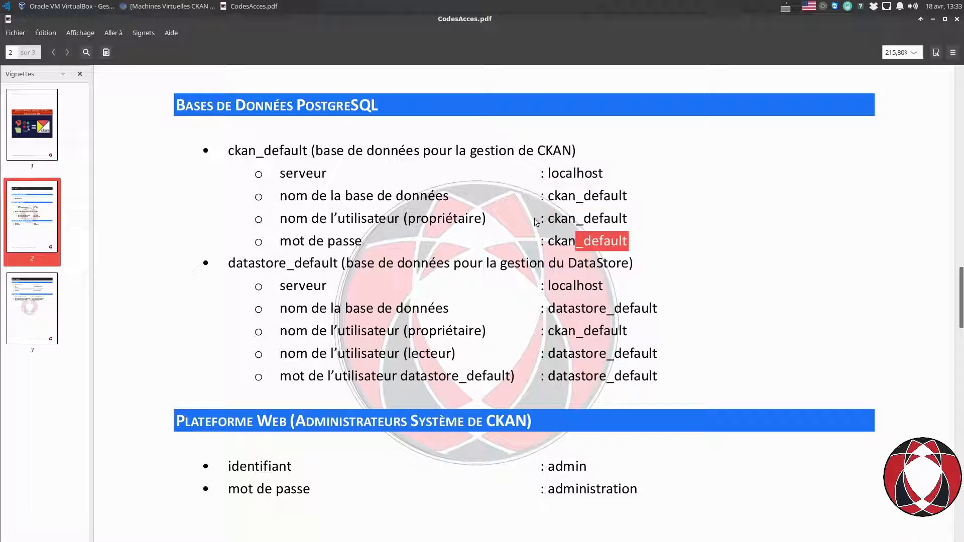
pyautogui.click(578, 205)
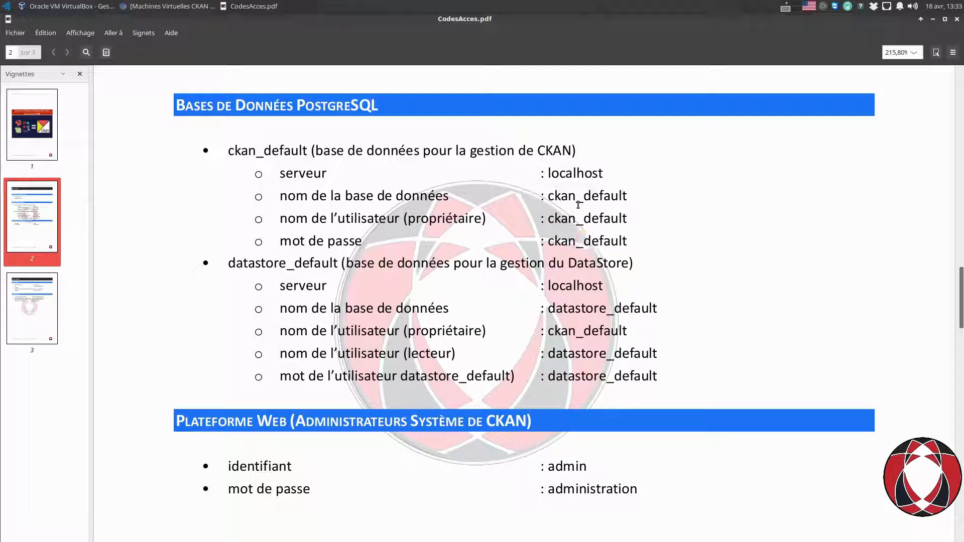
# Highlight the datastore_default name and the web admin login and password, then minimize the PDF.
pyautogui.doubleClick(562, 309)
pyautogui.scroll(-3, 578, 309)
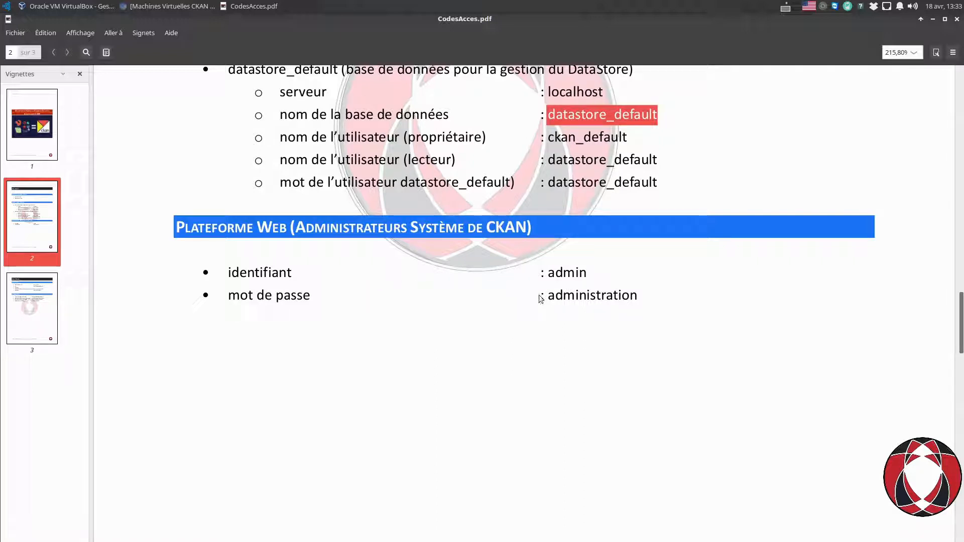
pyautogui.doubleClick(566, 274)
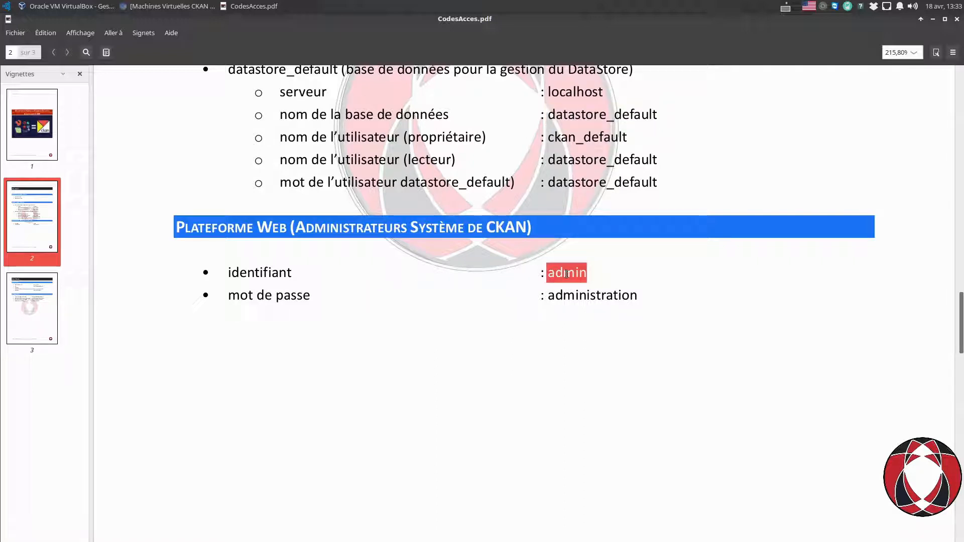
pyautogui.doubleClick(573, 296)
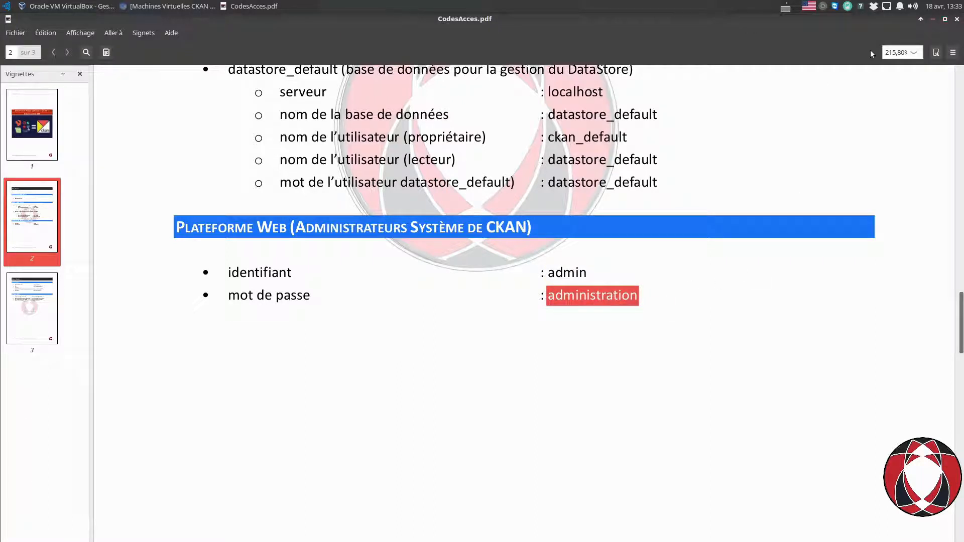
pyautogui.click(932, 19)
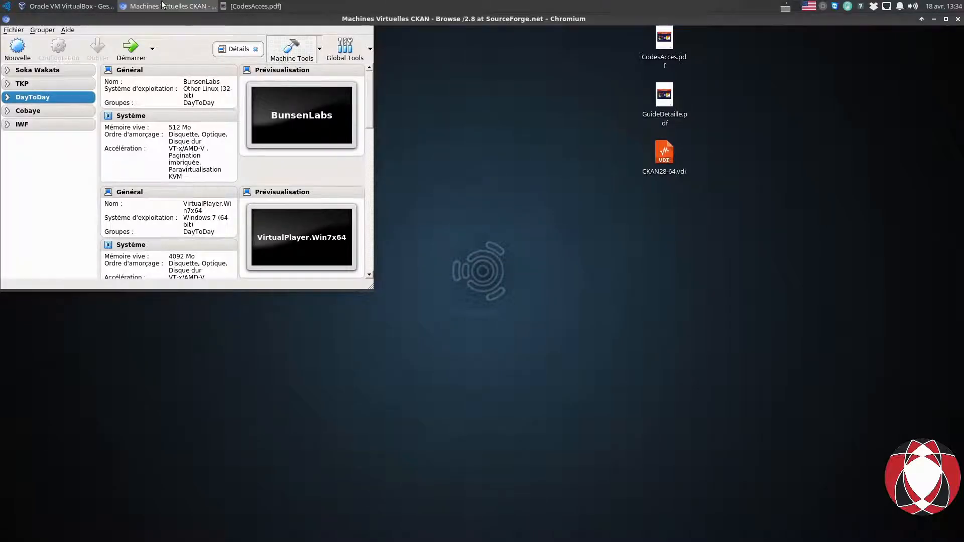
# Review the CKAN SourceForge download page, then minimize Chromium back to the VirtualBox Manager.
pyautogui.click(162, 5)
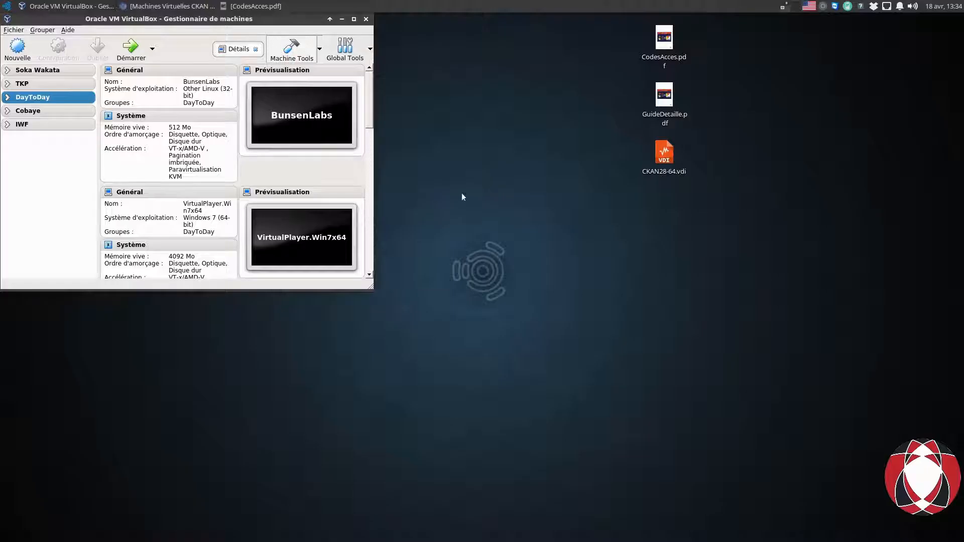
pyautogui.click(933, 19)
pyautogui.click(360, 380)
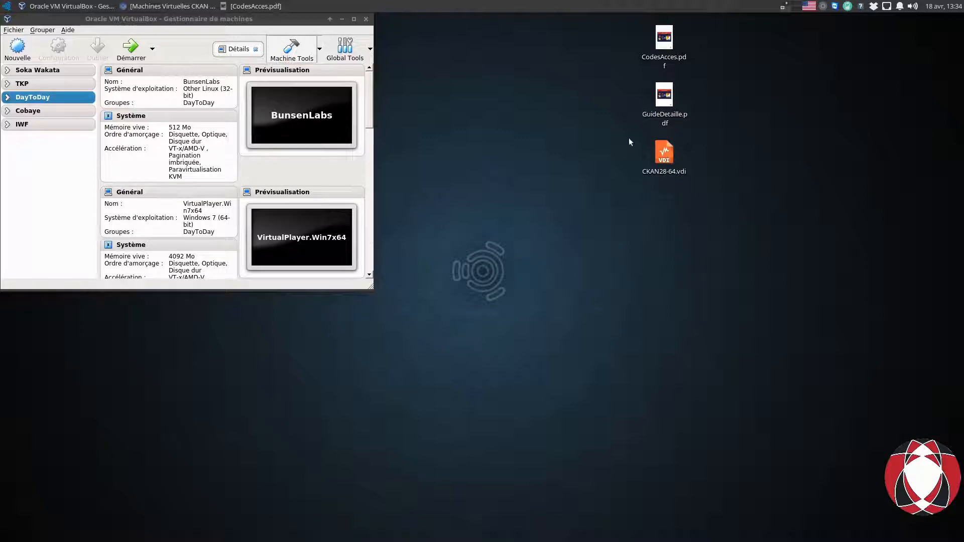
pyautogui.moveTo(738, 260); pyautogui.dragTo(631, 135)
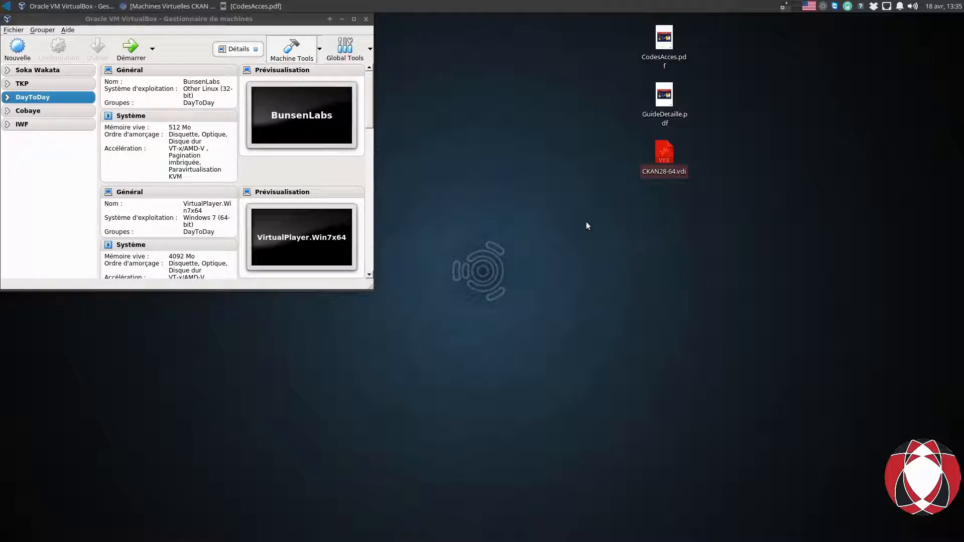
pyautogui.click(552, 224)
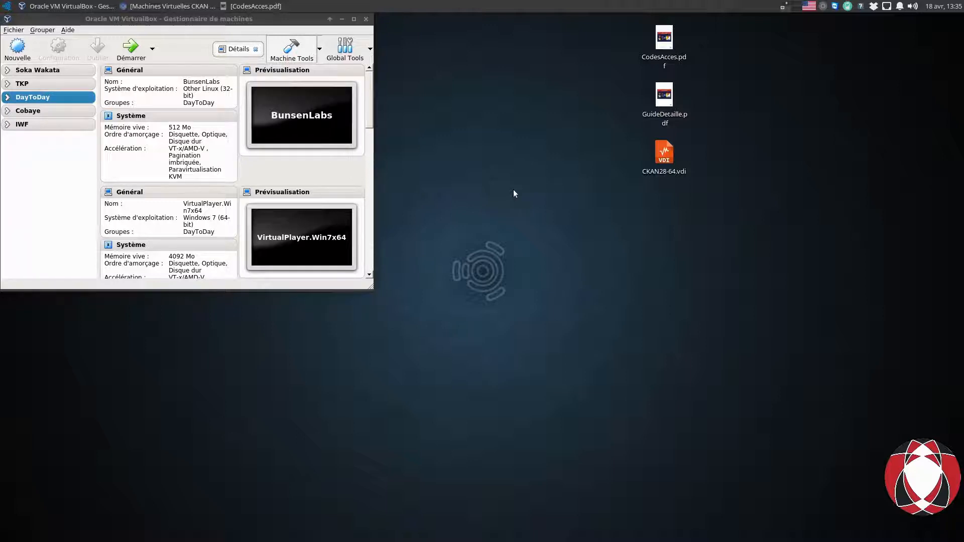
pyautogui.moveTo(717, 210); pyautogui.dragTo(637, 131)
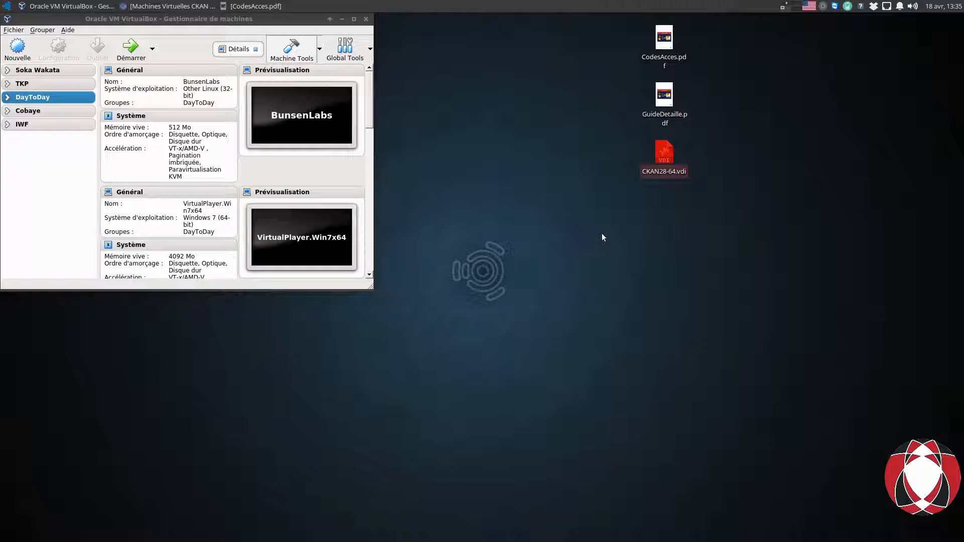
pyautogui.click(615, 228)
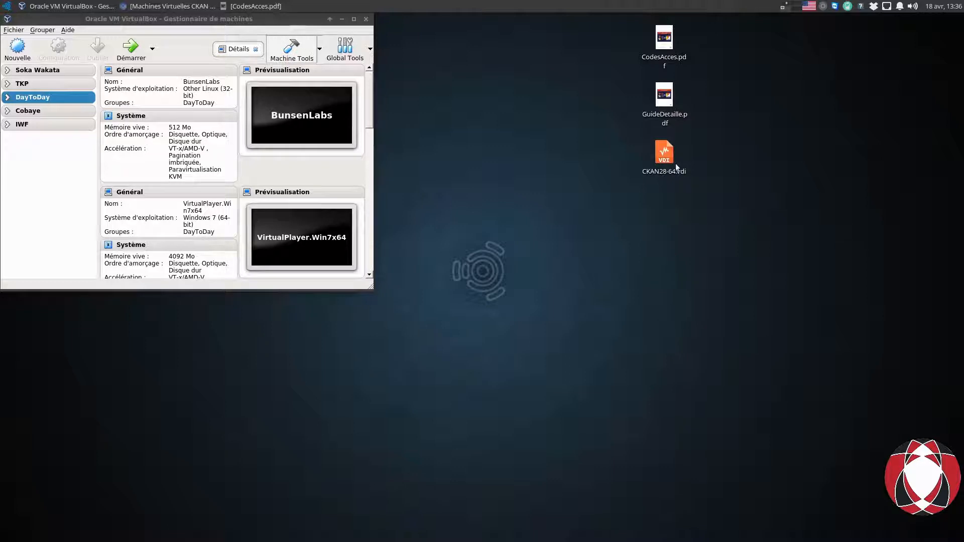
pyautogui.moveTo(656, 160)
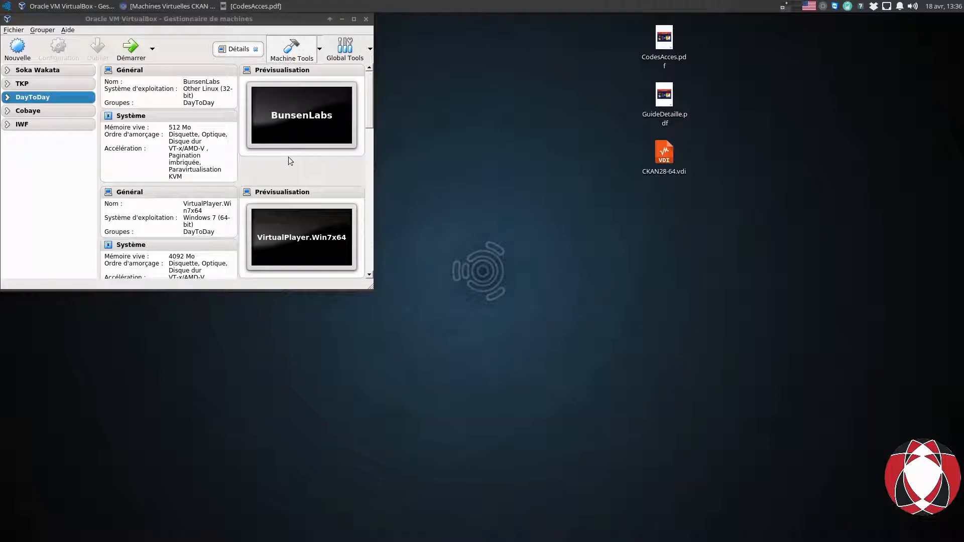
# Open the Nouvelle wizard and name the machine TestCKAN, discarding trial names MonTest and CobayeCK.
pyautogui.click(16, 48)
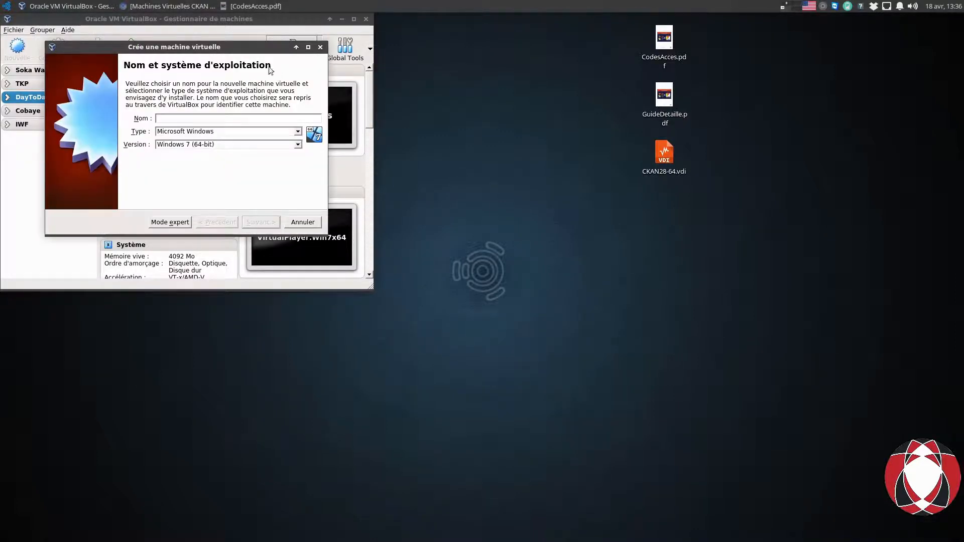
pyautogui.moveTo(232, 52); pyautogui.dragTo(480, 155)
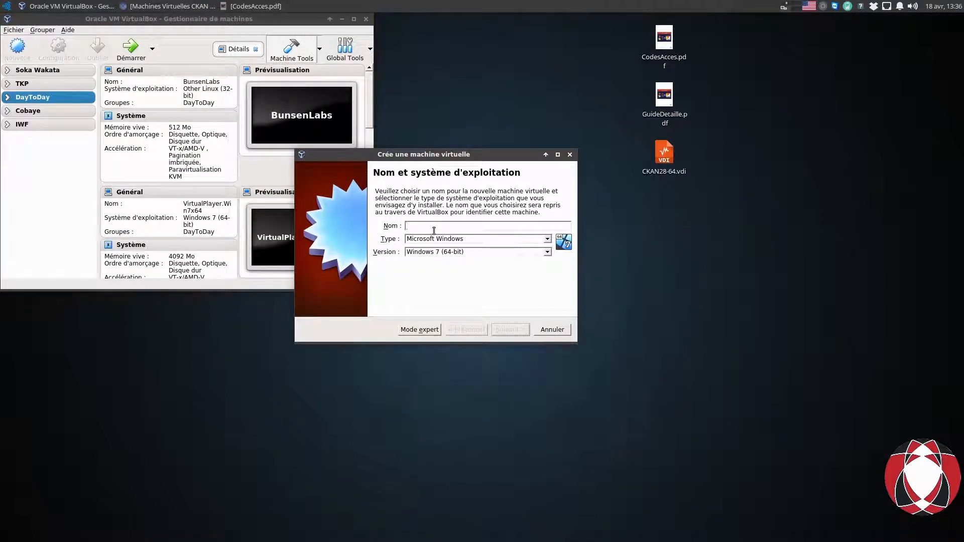
pyautogui.write('MonTest')
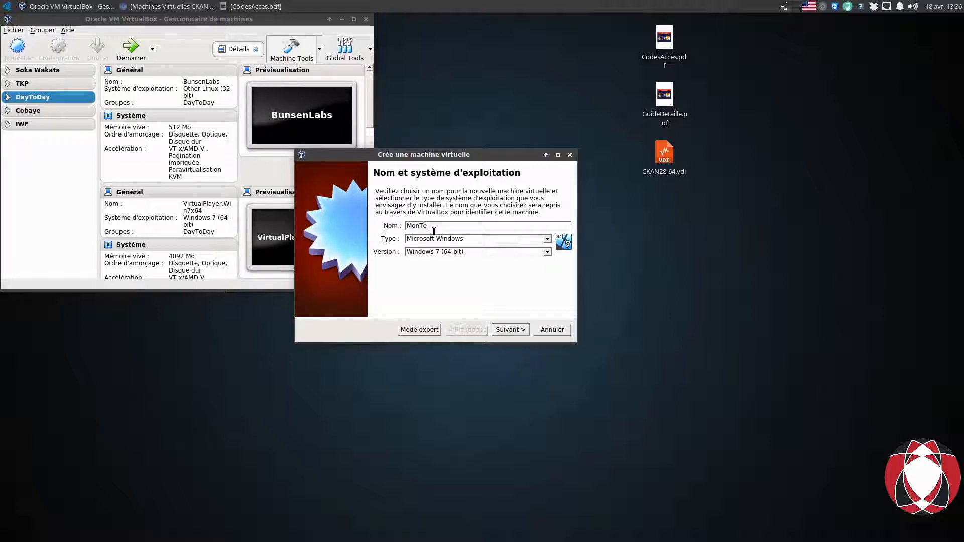
pyautogui.press('BackSpace')
pyautogui.press('BackSpace')
pyautogui.press('BackSpace')
pyautogui.press('BackSpace')
pyautogui.press('BackSpace')
pyautogui.press('BackSpace')
pyautogui.write('CobayeCK')
pyautogui.press('BackSpace')
pyautogui.press('BackSpace')
pyautogui.press('BackSpace')
pyautogui.press('BackSpace')
pyautogui.press('BackSpace')
pyautogui.press('BackSpace')
pyautogui.press('BackSpace')
pyautogui.press('BackSpace')
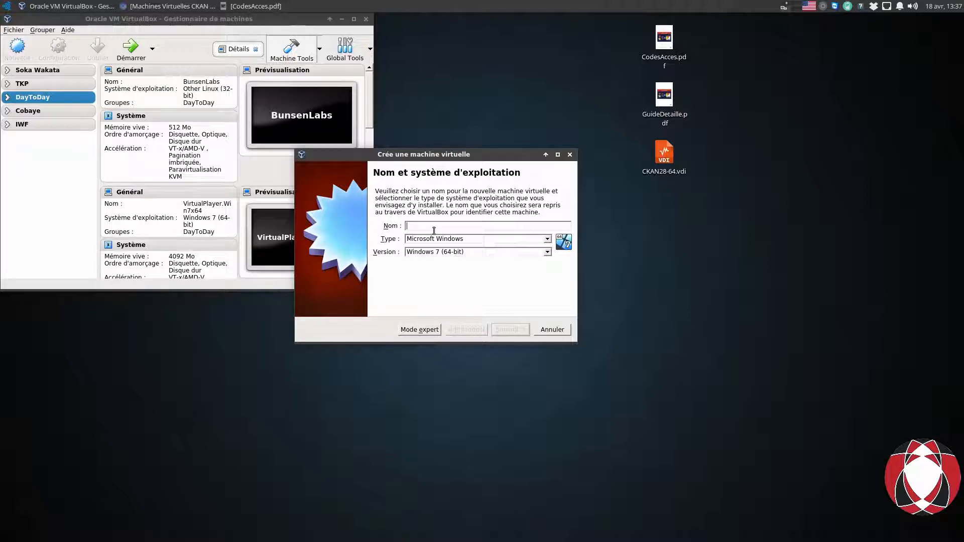
pyautogui.write('TestCKAN')
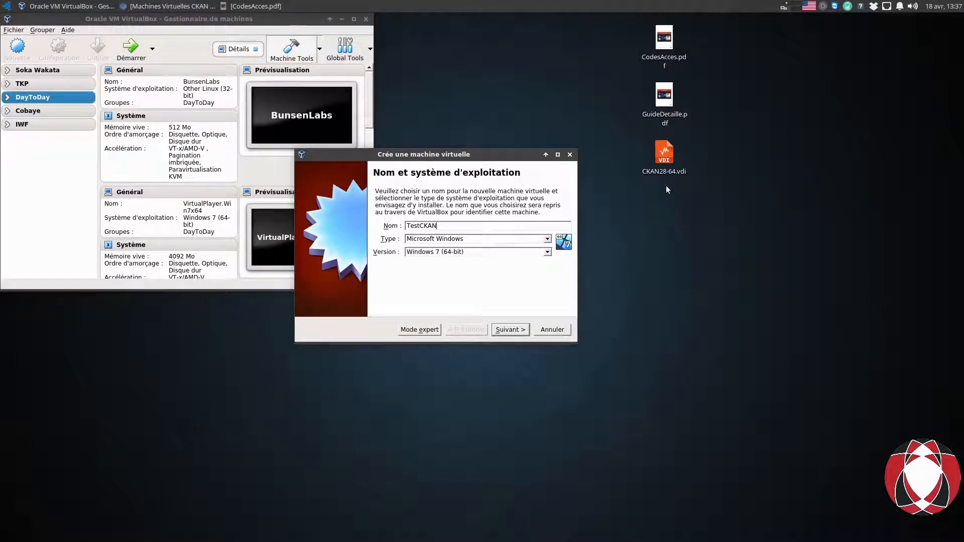
# Set the TestCKAN machine type to Linux with version Ubuntu (64-bit).
pyautogui.click(443, 240)
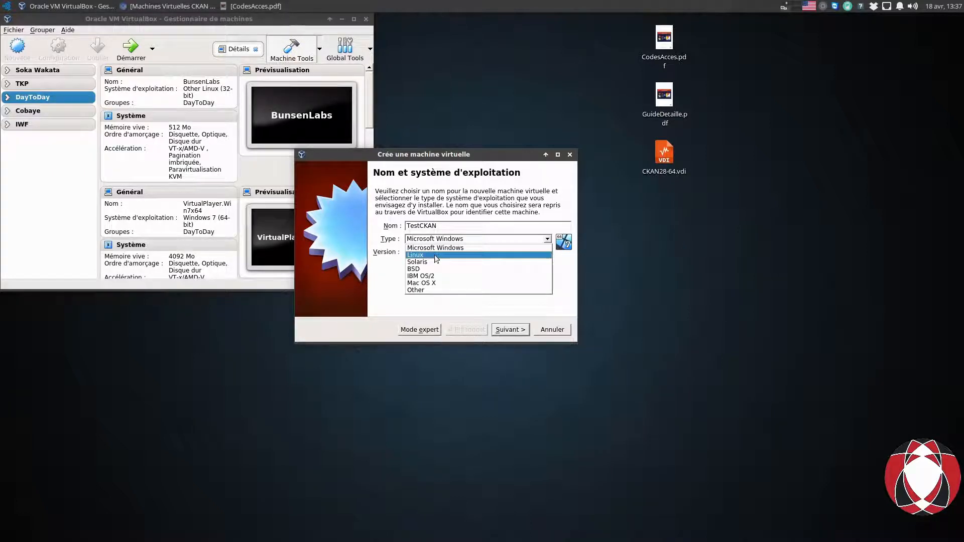
pyautogui.click(436, 256)
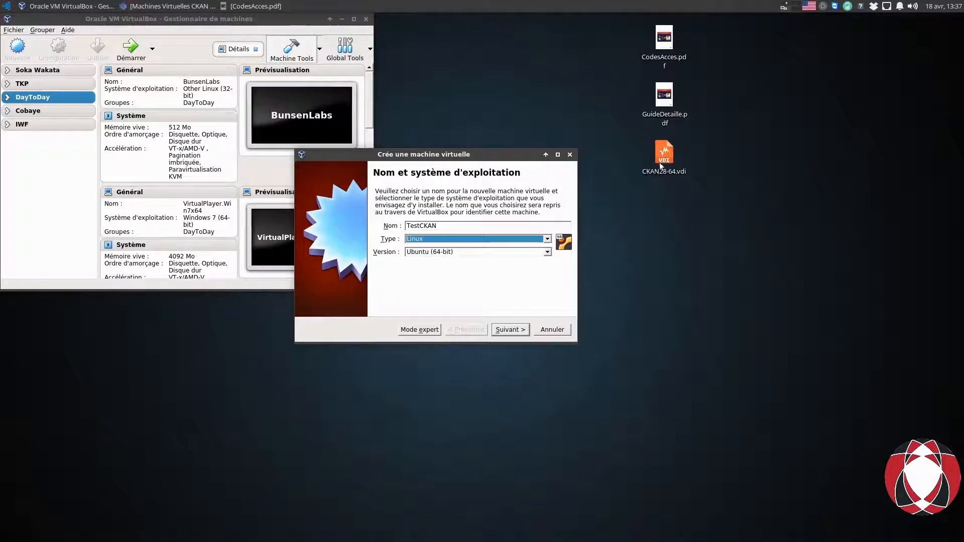
pyautogui.moveTo(660, 164)
pyautogui.click(431, 254)
pyautogui.click(431, 253)
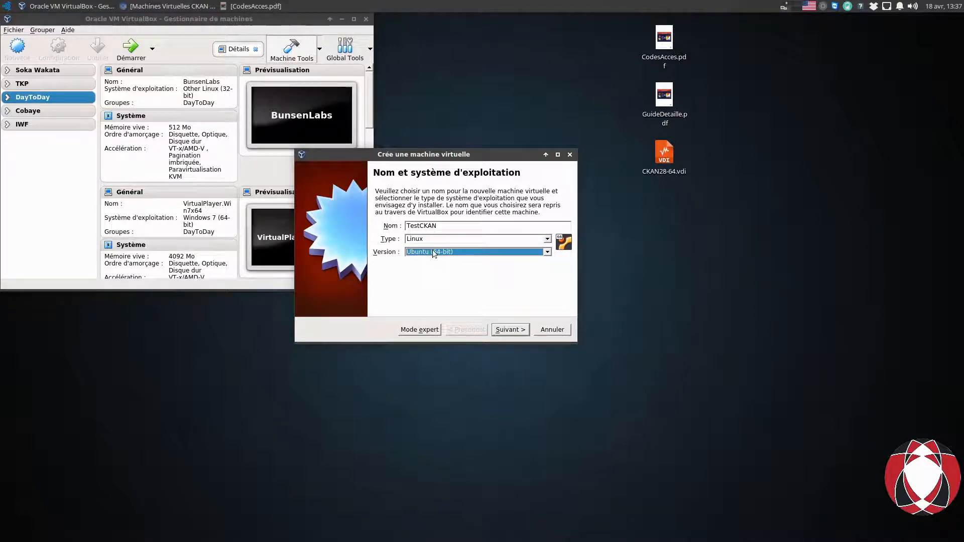
pyautogui.doubleClick(461, 227)
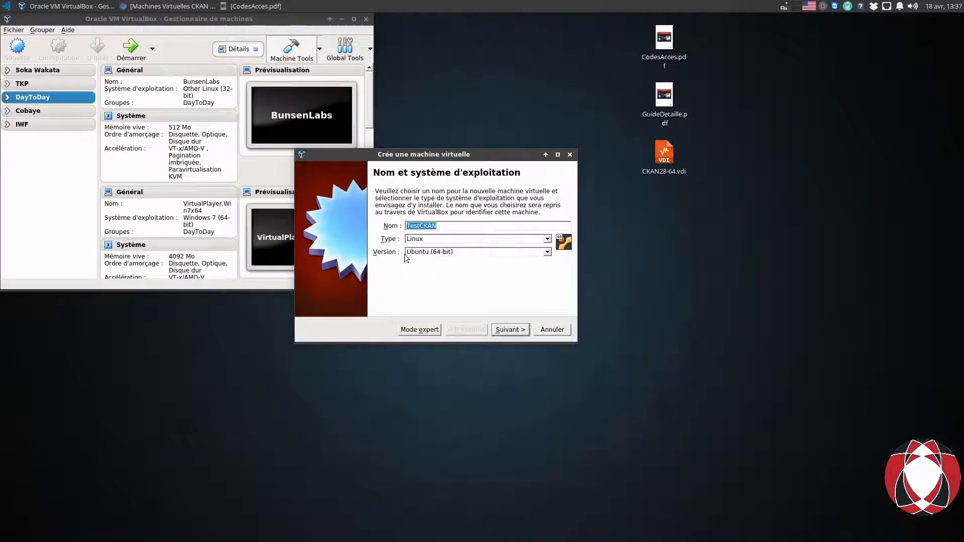
pyautogui.click(445, 254)
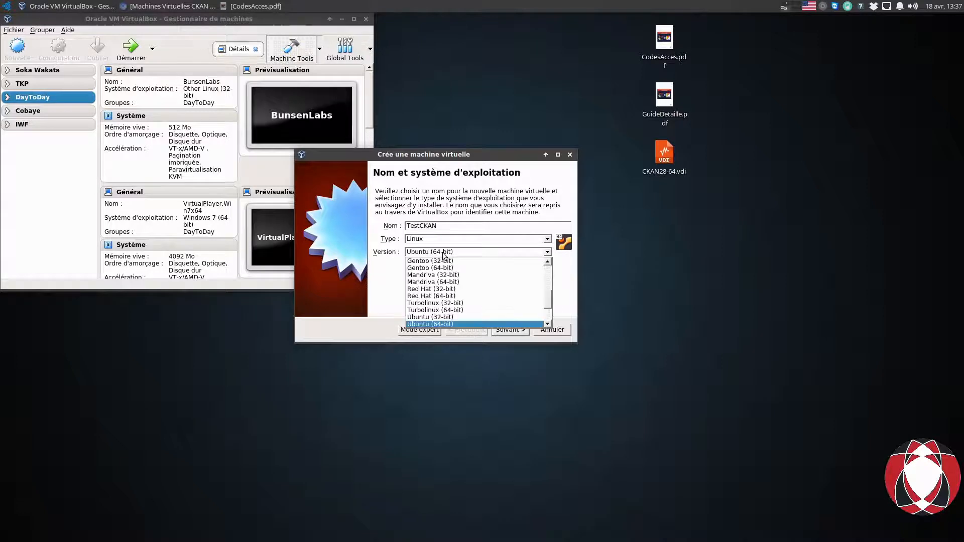
pyautogui.click(459, 324)
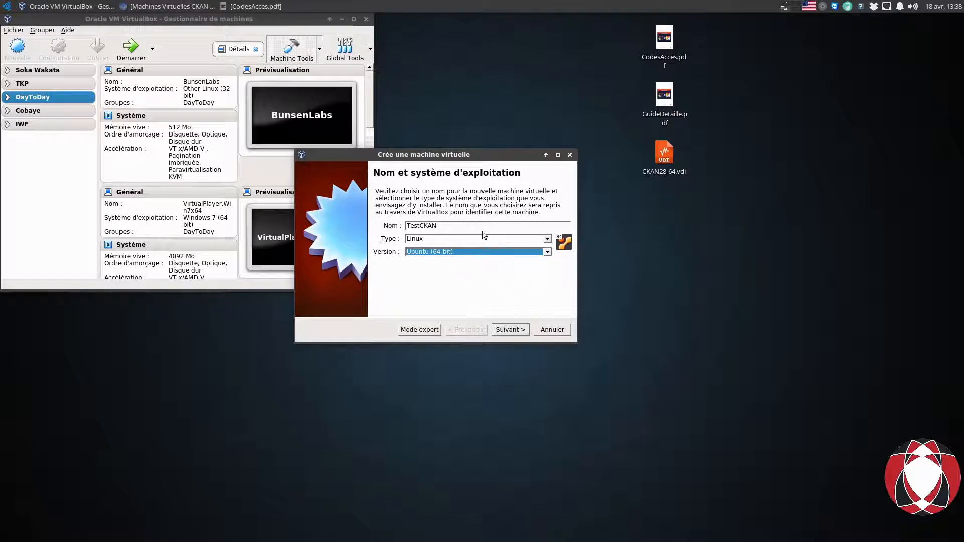
# On the memory size page, set the machine's RAM to 2048 Mio after trying the slider.
pyautogui.click(511, 330)
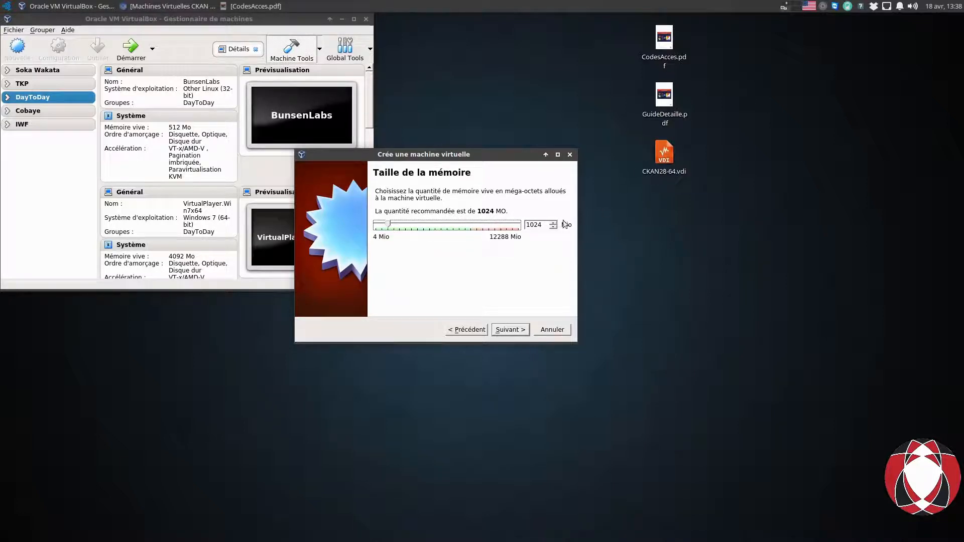
pyautogui.press('Tab')
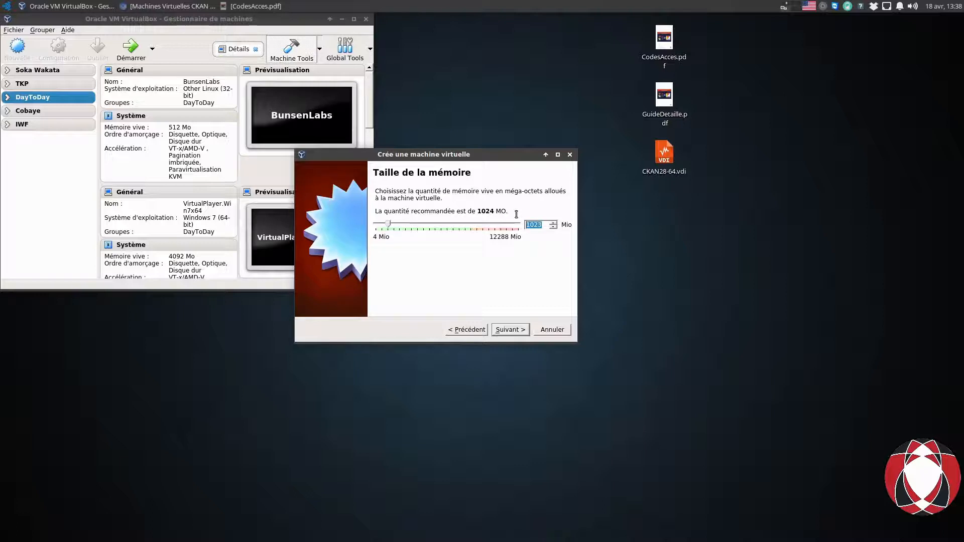
pyautogui.write('2048')
pyautogui.moveTo(401, 225); pyautogui.dragTo(484, 232)
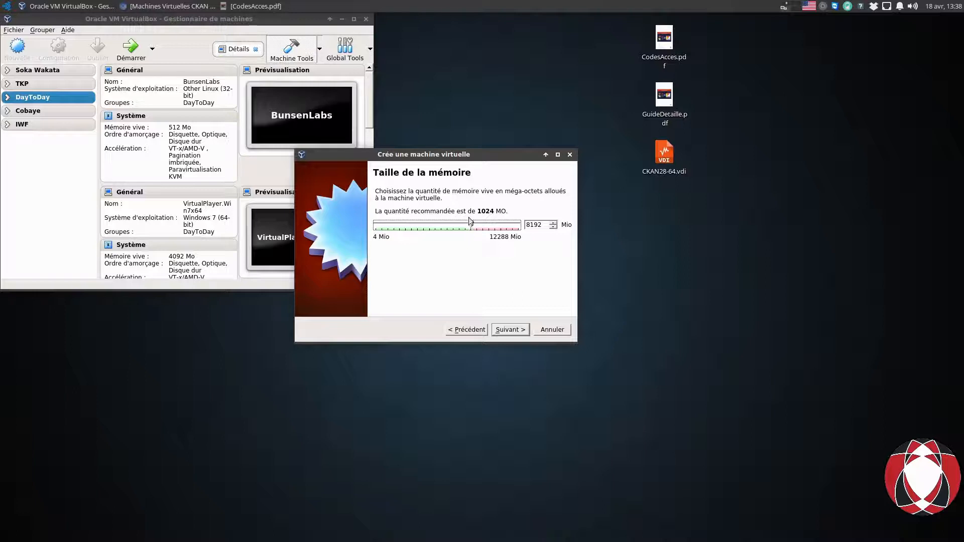
pyautogui.moveTo(470, 226); pyautogui.dragTo(413, 225)
pyautogui.moveTo(544, 224); pyautogui.dragTo(511, 223)
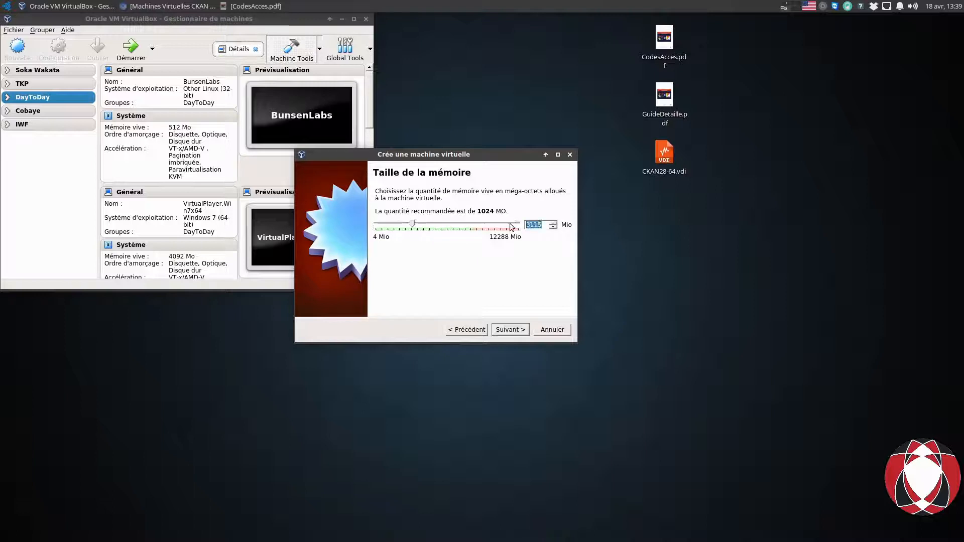
pyautogui.write('2048')
# On the hard disk page, choose an existing virtual disk file and browse for it.
pyautogui.click(512, 331)
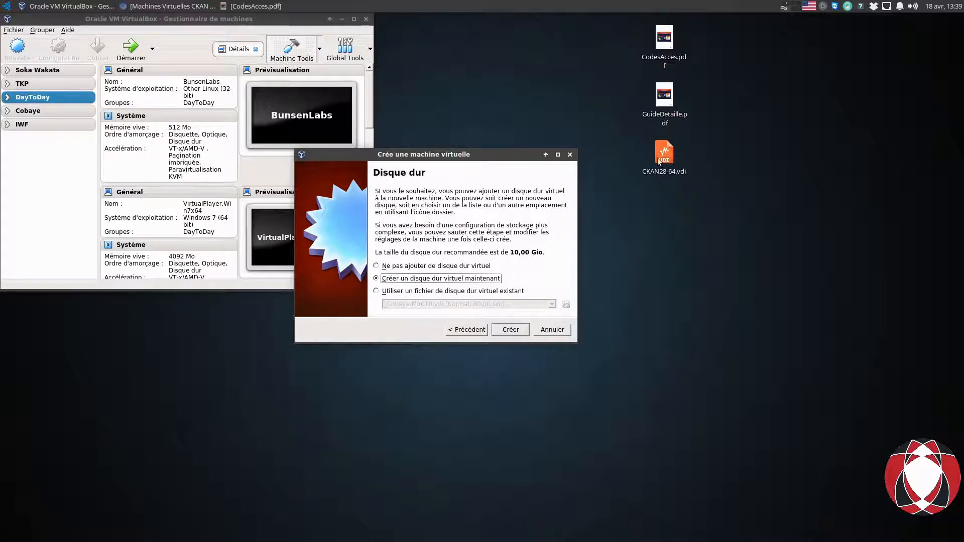
pyautogui.moveTo(659, 161)
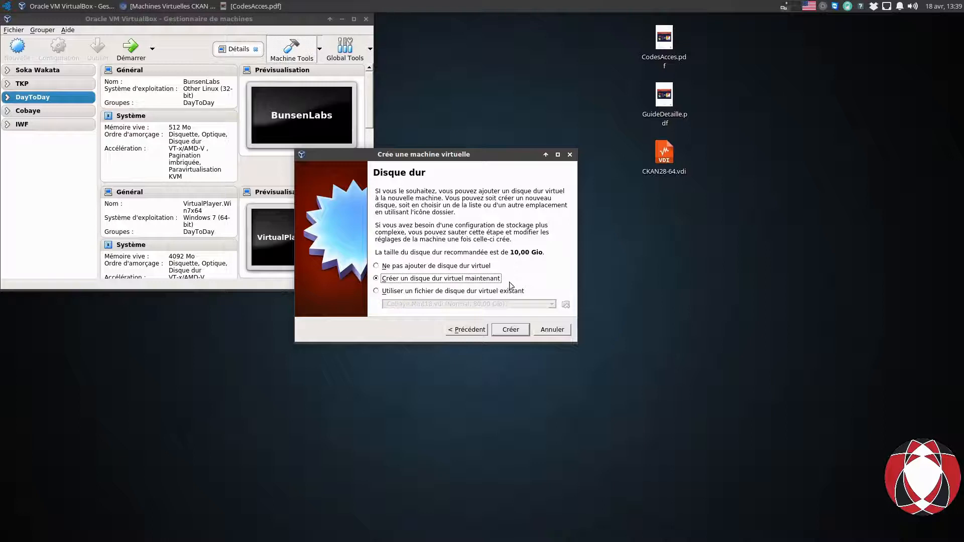
pyautogui.click(377, 291)
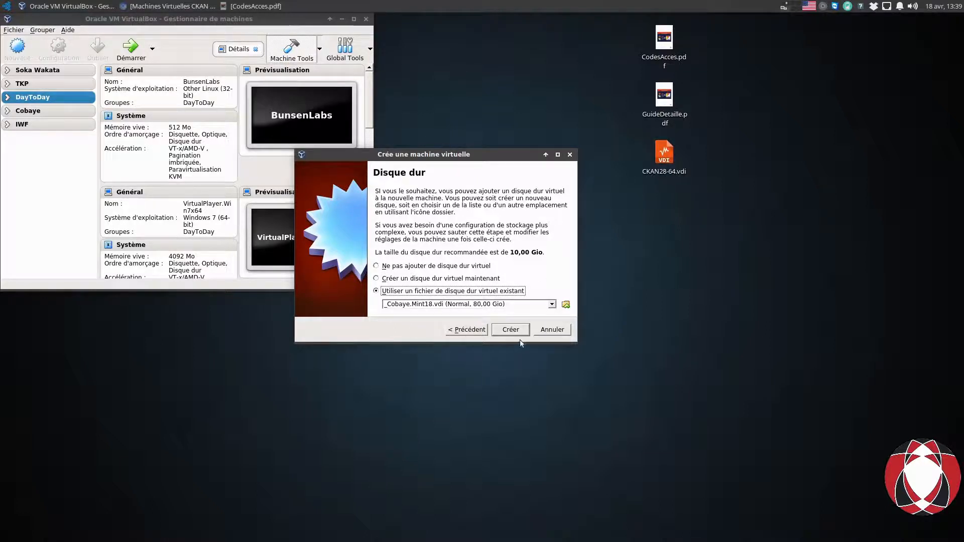
pyautogui.click(566, 305)
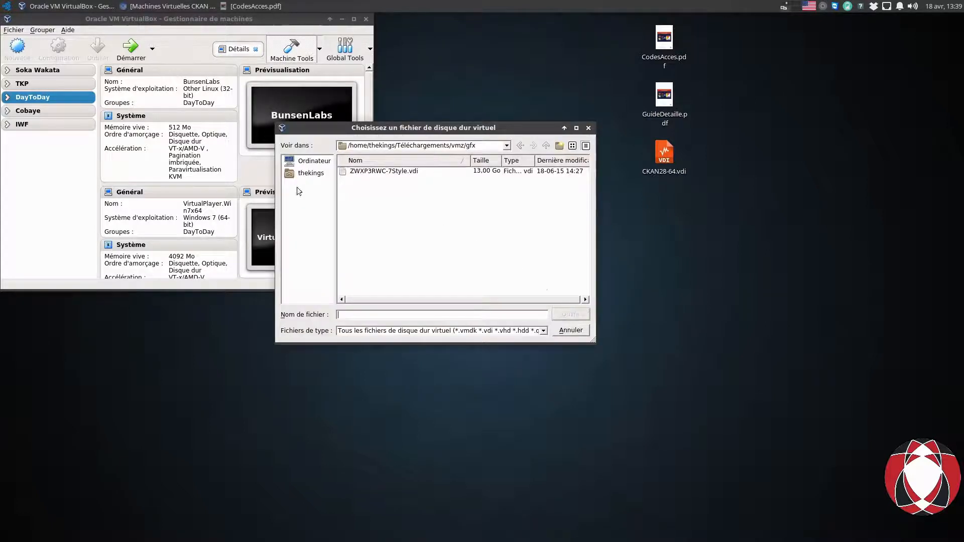
# Choose CKAN28-64.vdi from the thekings > Bureau folder as the existing hard disk.
pyautogui.click(309, 161)
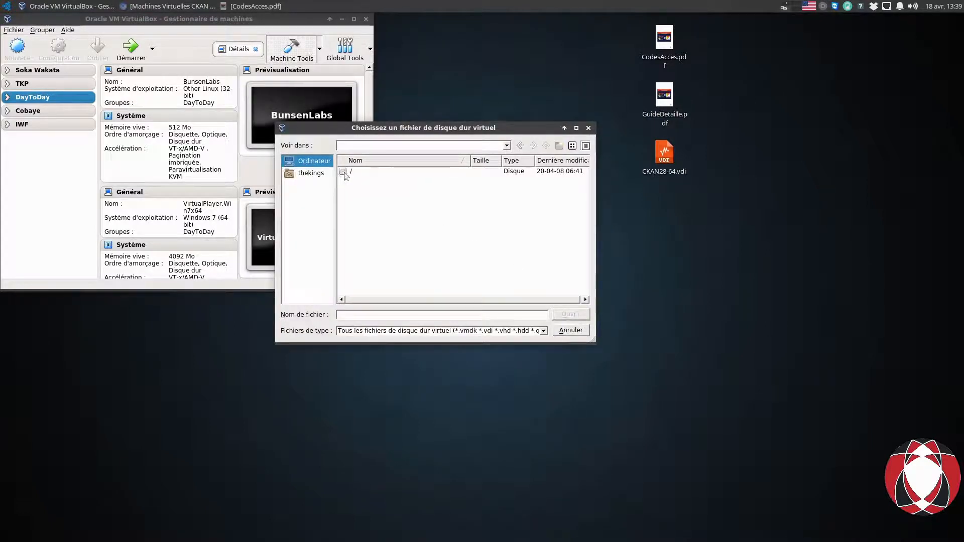
pyautogui.click(316, 174)
pyautogui.doubleClick(367, 173)
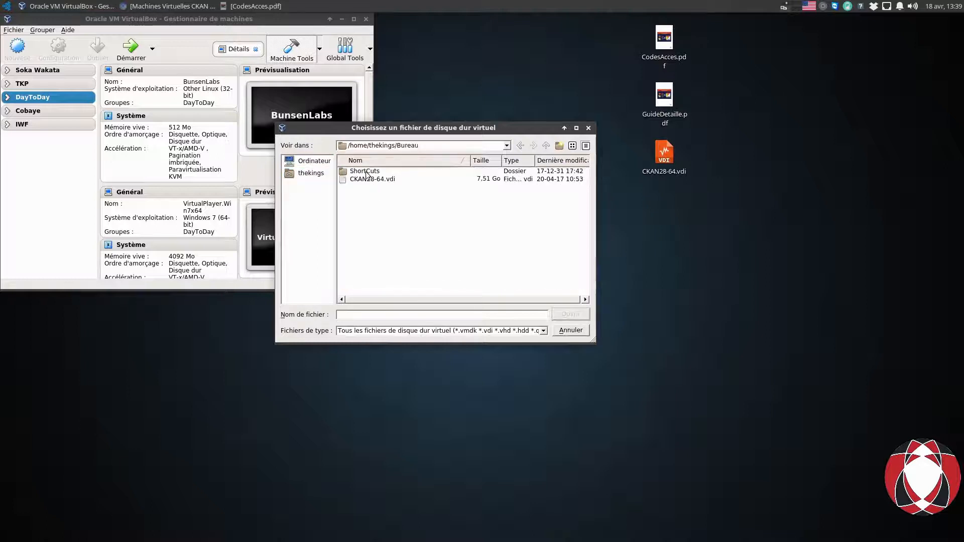
pyautogui.moveTo(453, 131); pyautogui.dragTo(356, 97)
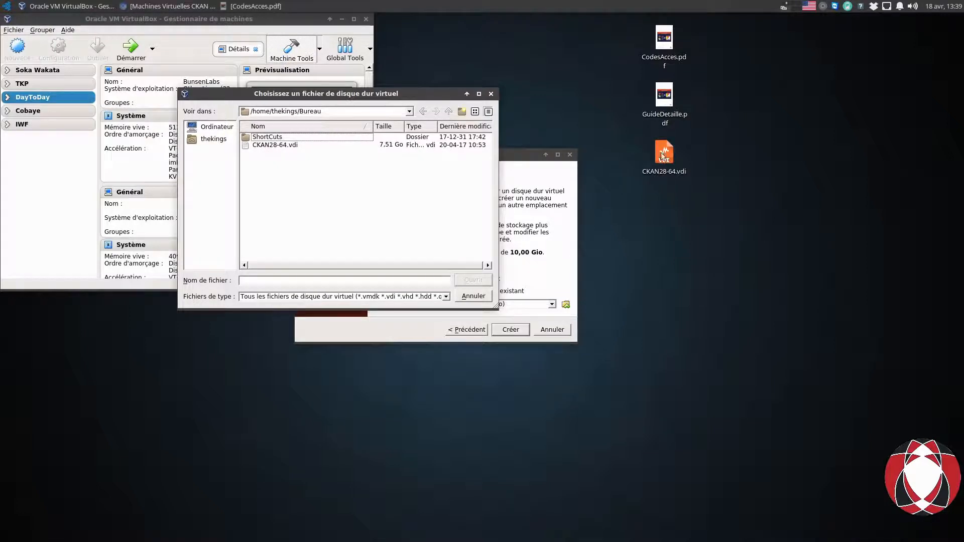
pyautogui.click(270, 147)
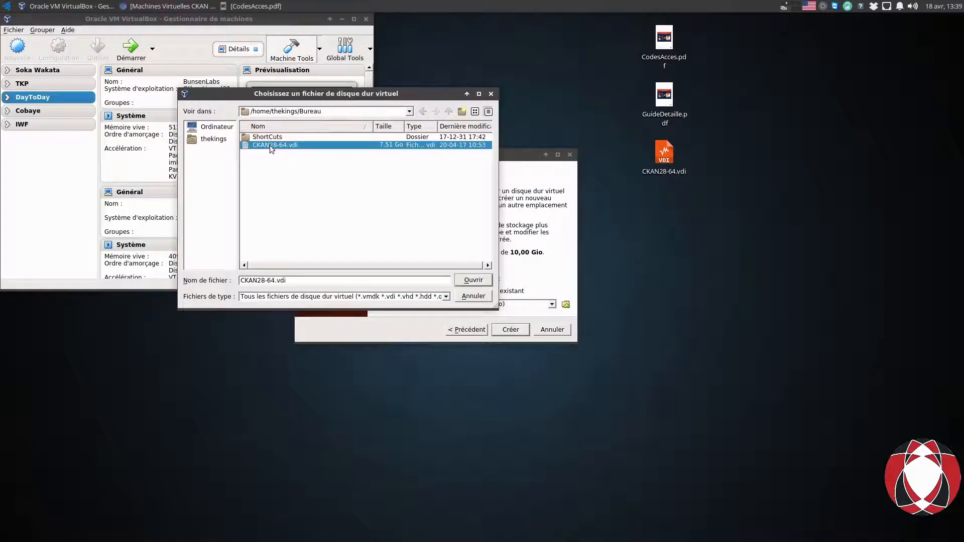
pyautogui.click(481, 281)
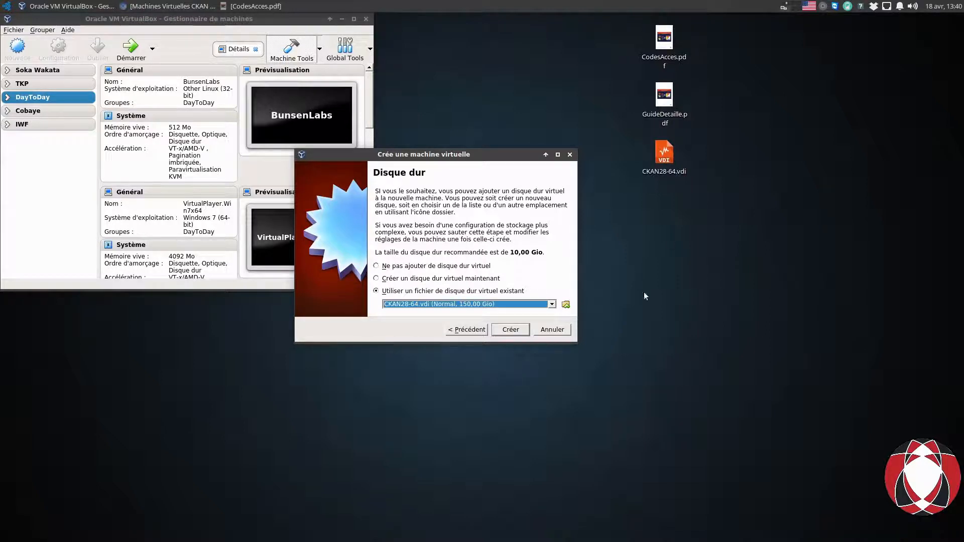
# Create TestCKAN with Ubuntu (64-bit), 2048 Mo and the CKAN28-64.vdi disk.
pyautogui.click(516, 333)
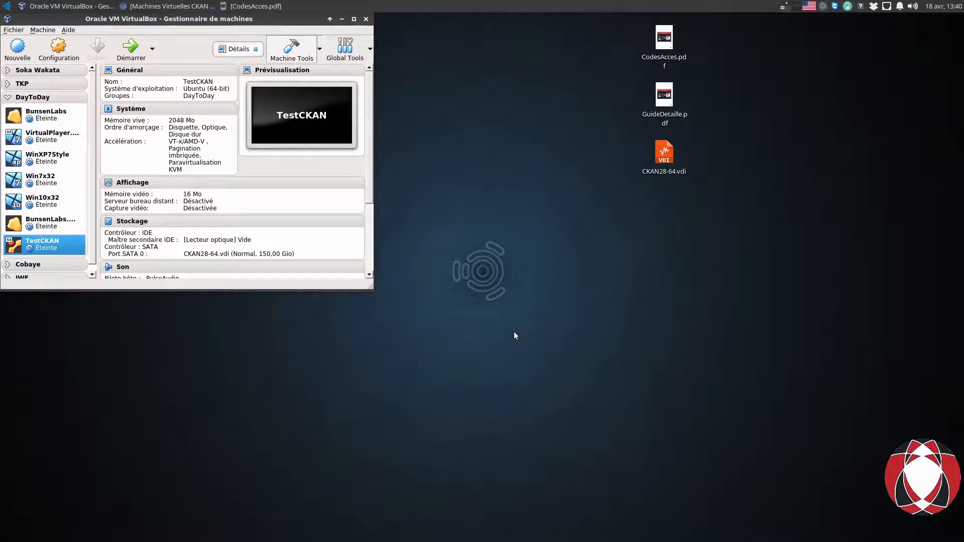
pyautogui.click(7, 97)
pyautogui.click(8, 97)
pyautogui.moveTo(44, 247); pyautogui.dragTo(19, 115)
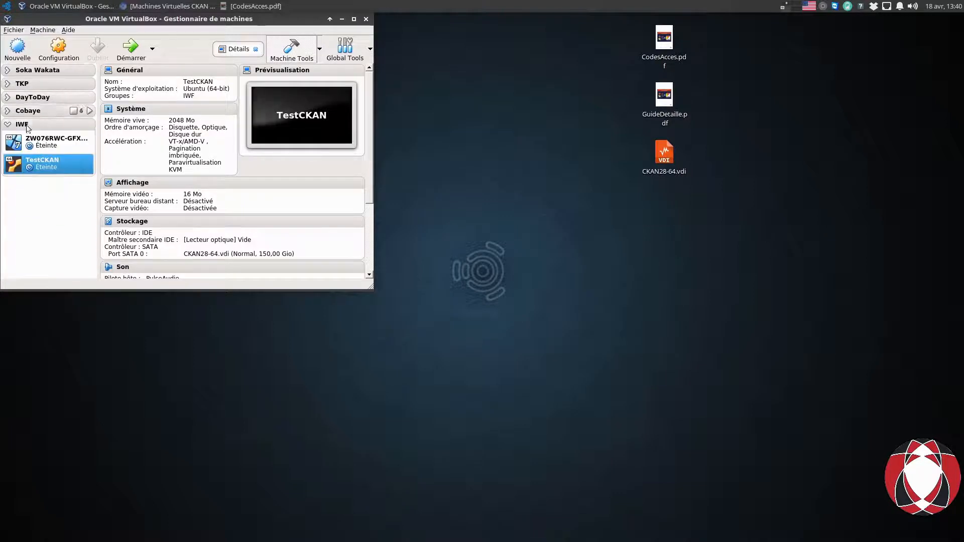
# Move the TestCKAN machine into a new group of its own.
pyautogui.rightClick(42, 167)
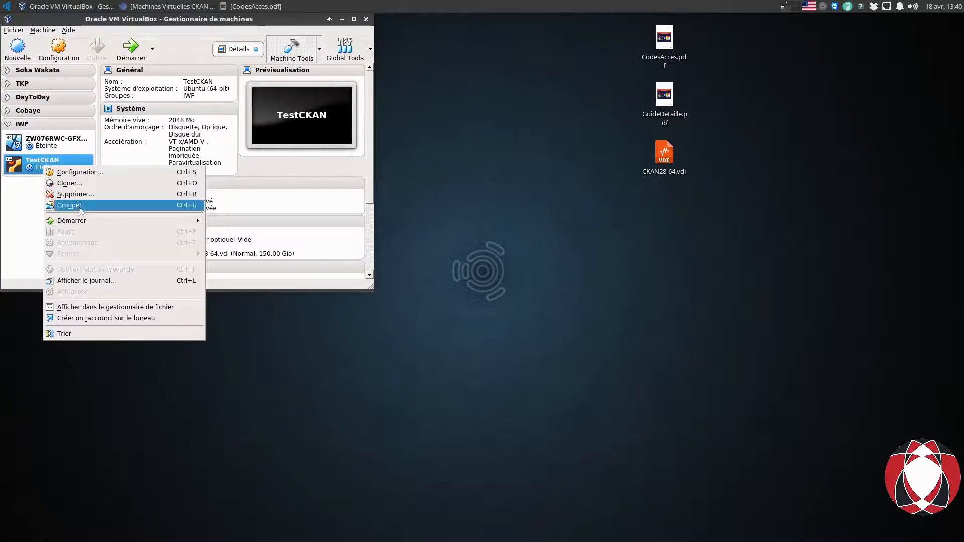
pyautogui.click(22, 200)
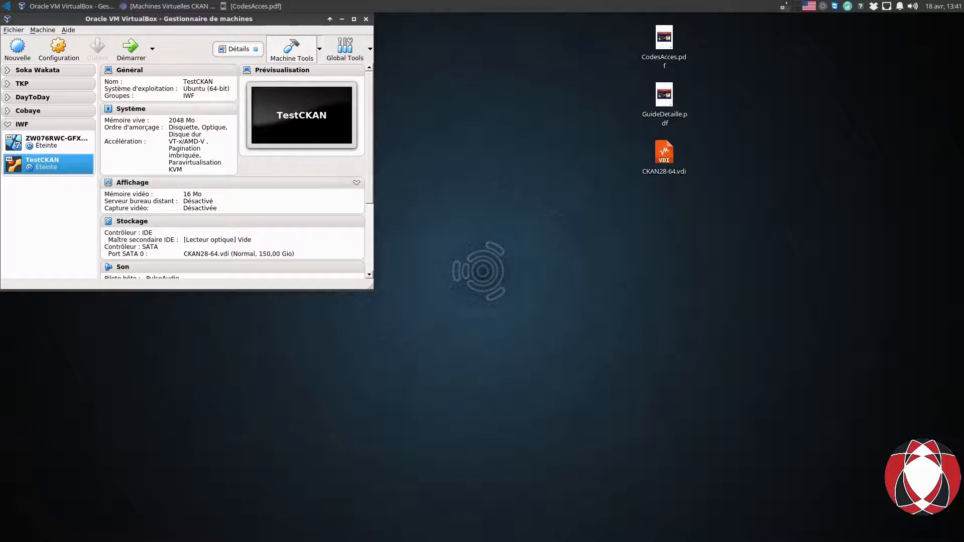
pyautogui.rightClick(49, 168)
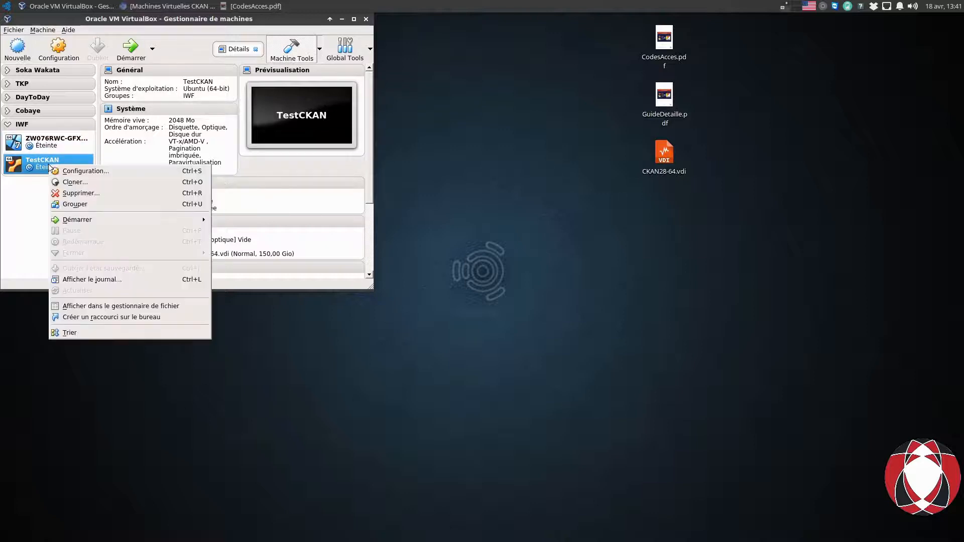
pyautogui.click(88, 203)
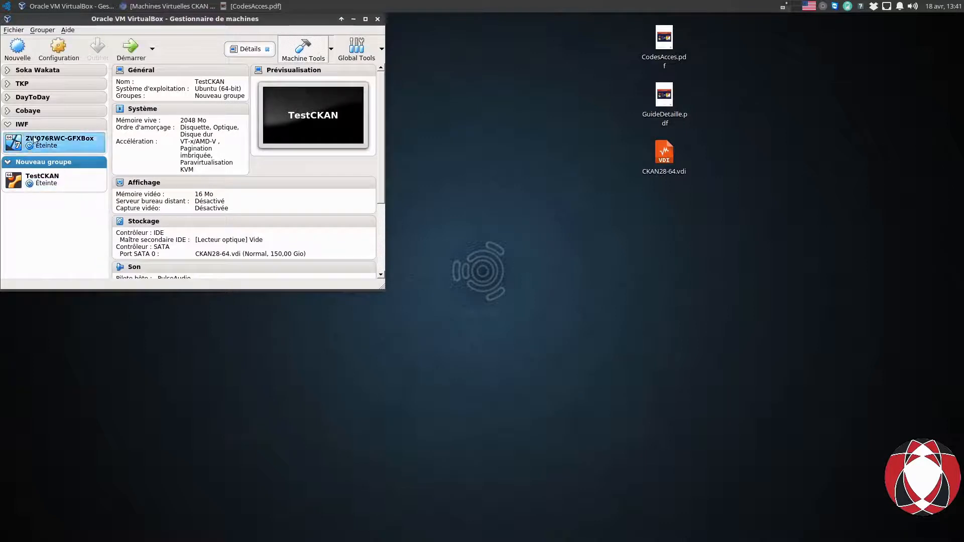
pyautogui.click(7, 125)
# Rename the new group to CKAN.
pyautogui.rightClick(57, 137)
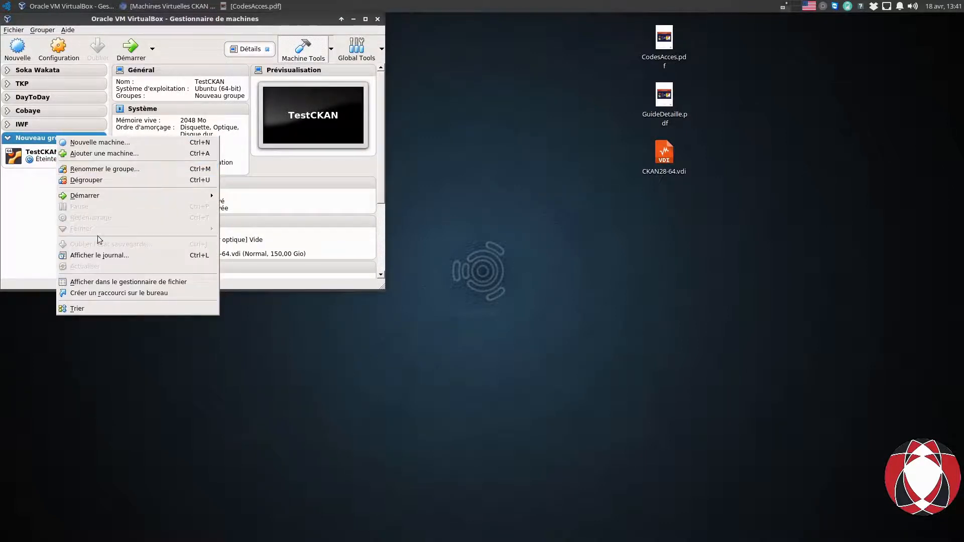
pyautogui.click(113, 169)
pyautogui.press('BackSpace')
pyautogui.press('BackSpace')
pyautogui.press('BackSpace')
pyautogui.press('BackSpace')
pyautogui.press('BackSpace')
pyautogui.press('BackSpace')
pyautogui.press('BackSpace')
pyautogui.press('BackSpace')
pyautogui.press('BackSpace')
pyautogui.press('BackSpace')
pyautogui.press('BackSpace')
pyautogui.press('BackSpace')
pyautogui.press('BackSpace')
pyautogui.press('BackSpace')
pyautogui.write('CKAN')
pyautogui.press('Return')
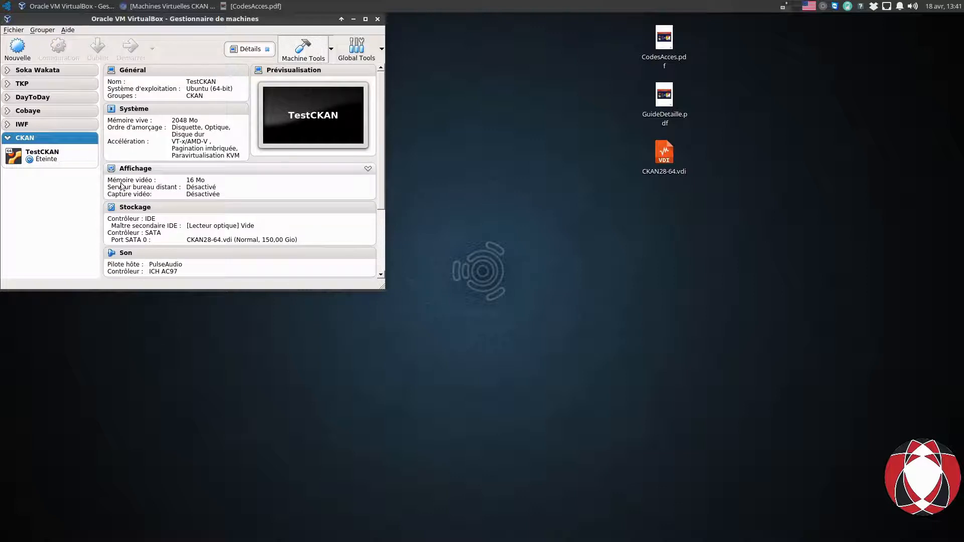
pyautogui.click(29, 138)
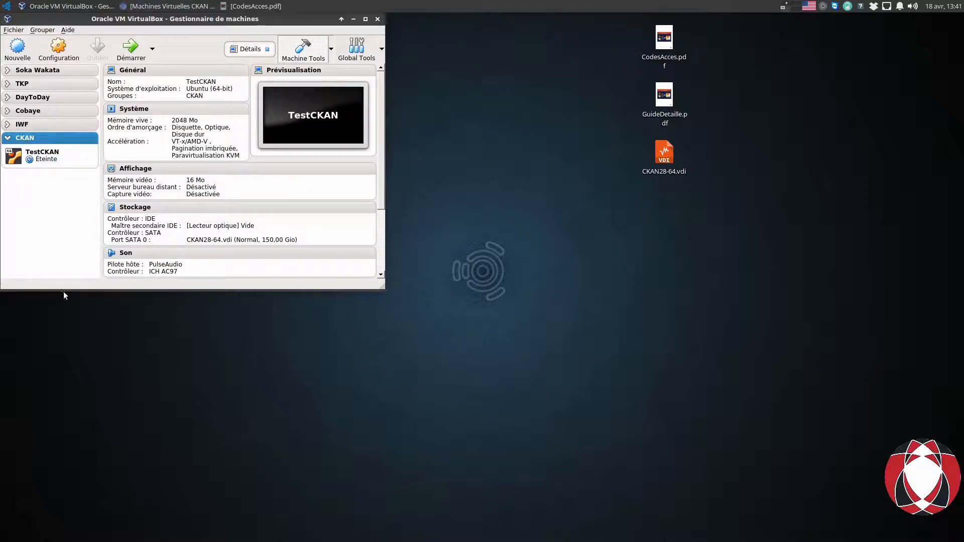
# Select TestCKAN in the CKAN group and start it with Démarrer.
pyautogui.click(48, 159)
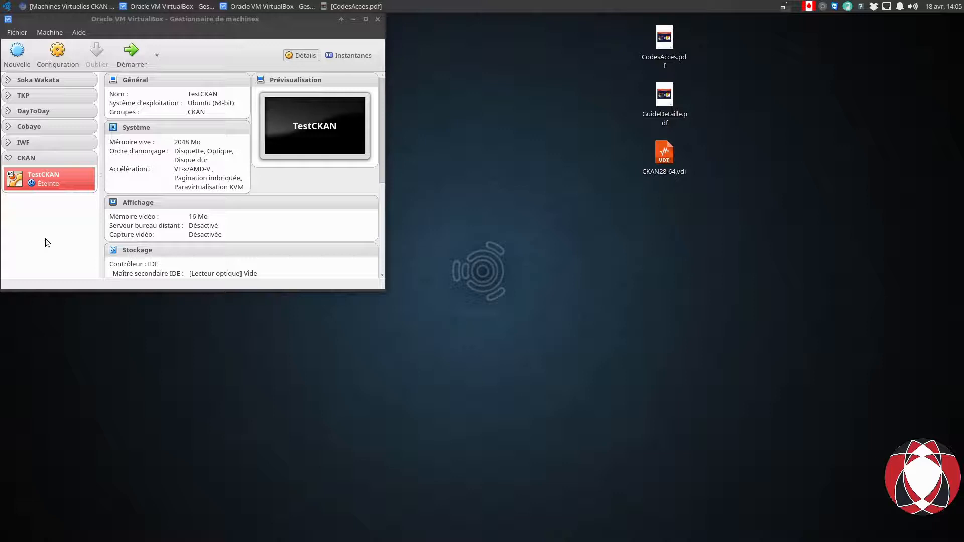
pyautogui.click(58, 176)
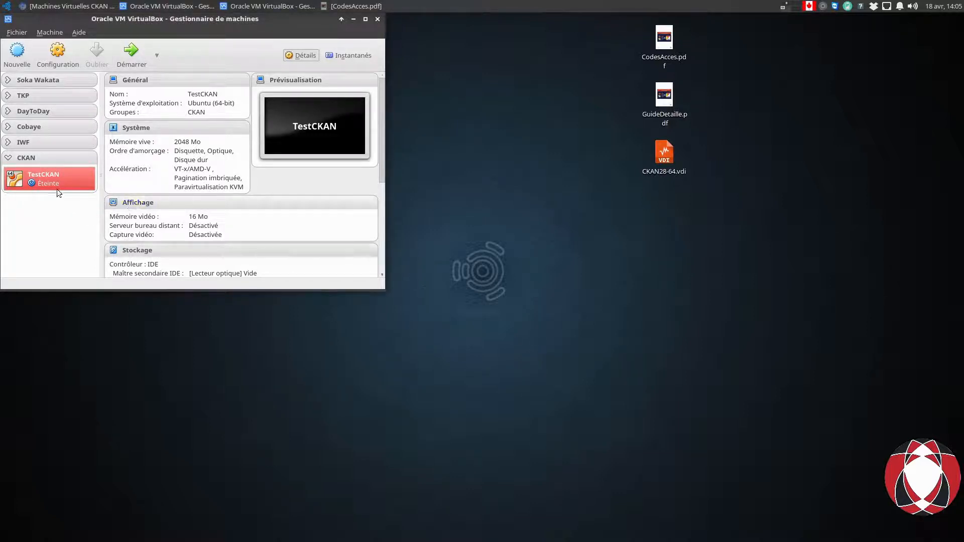
pyautogui.click(136, 46)
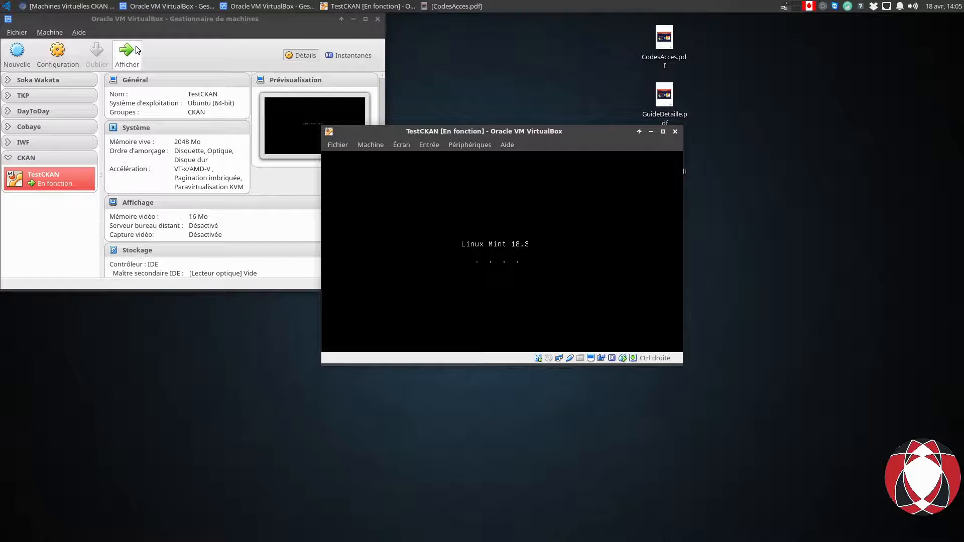
# Check the access codes PDF, then move the TestCKAN window up and left.
pyautogui.click(475, 5)
pyautogui.scroll(5, 464, 199)
pyautogui.scroll(8, 465, 200)
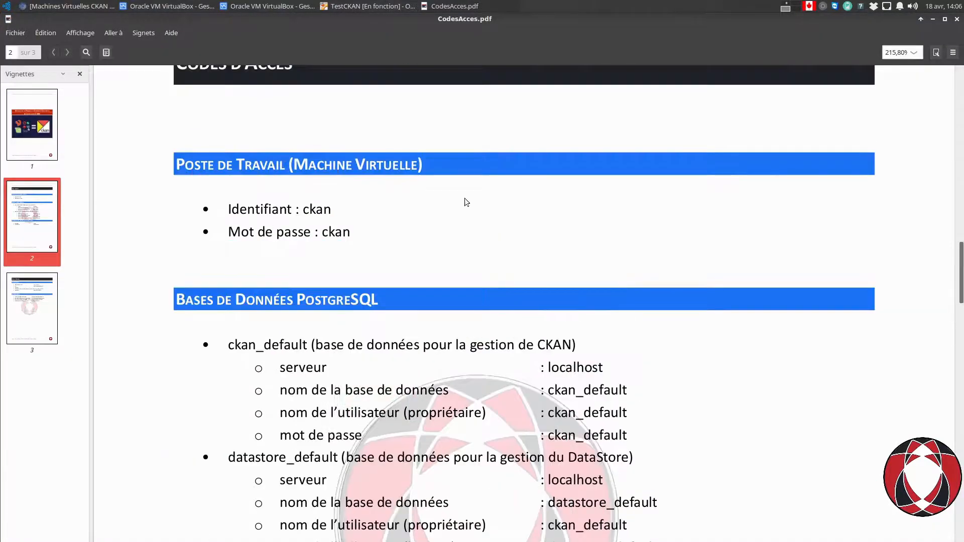
pyautogui.scroll(-5, 465, 200)
pyautogui.click(934, 19)
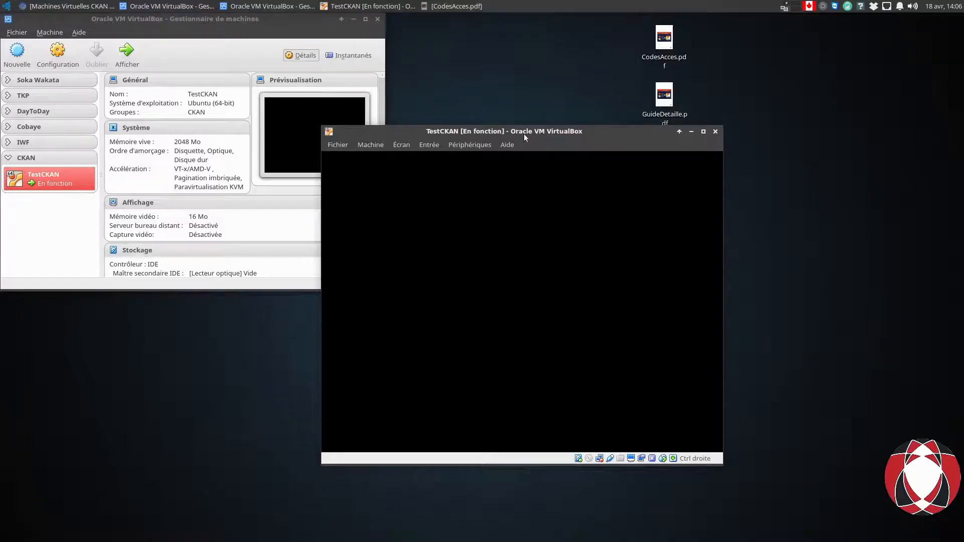
pyautogui.moveTo(524, 130); pyautogui.dragTo(422, 74)
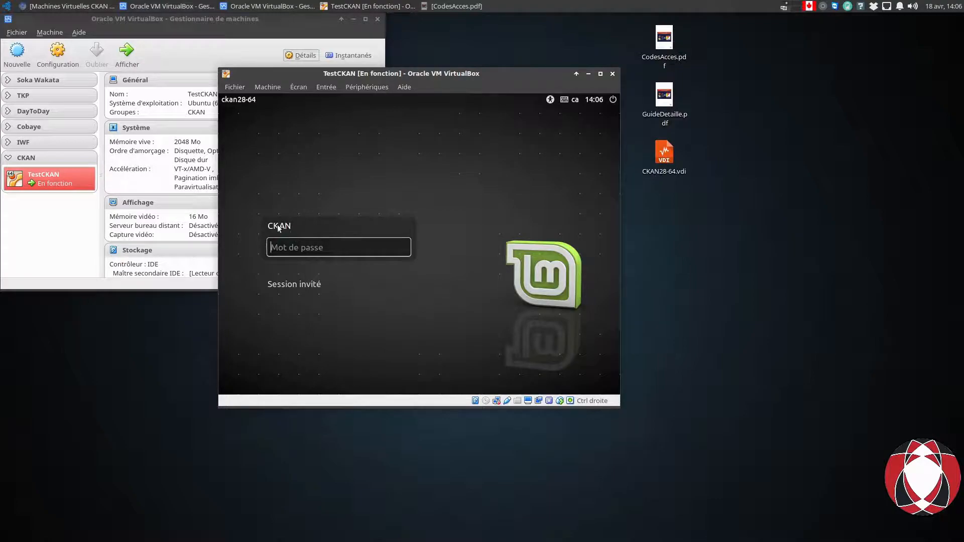
# Log in at the Mint prompt with the CKAN user's password.
pyautogui.click(455, 6)
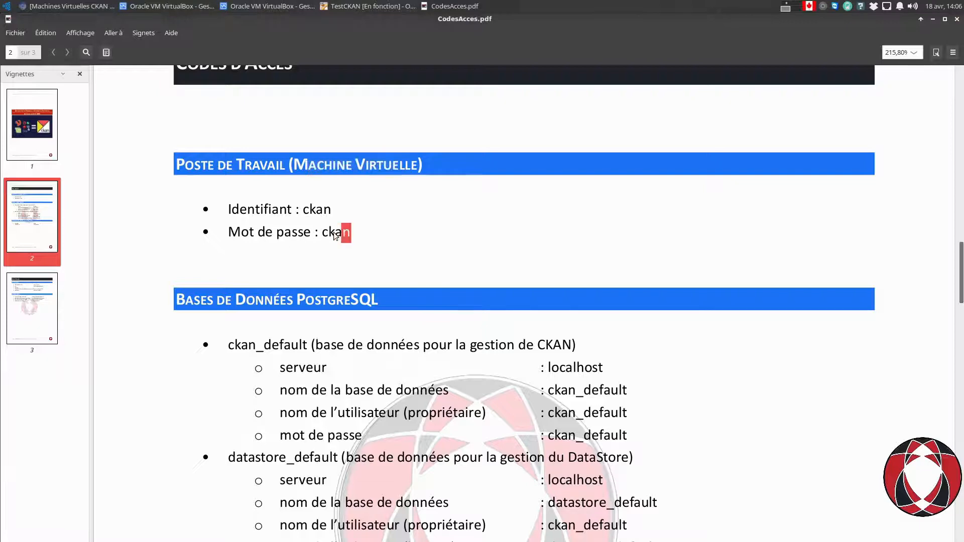
pyautogui.click(935, 20)
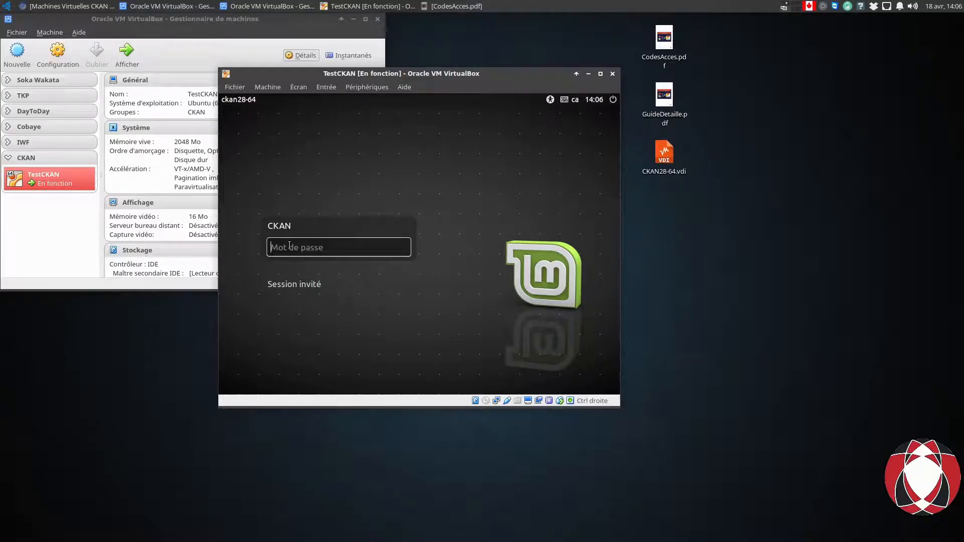
pyautogui.write('ckan')
pyautogui.press('Return')
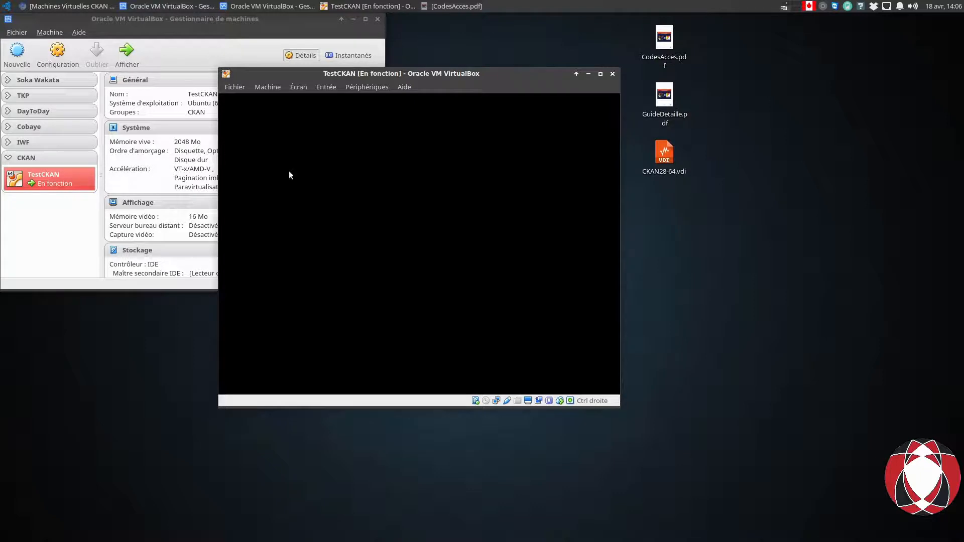
# Resize the guest display to 1280x720 via Écran > Écran virtuel n° 1.
pyautogui.click(300, 88)
pyautogui.moveTo(333, 235)
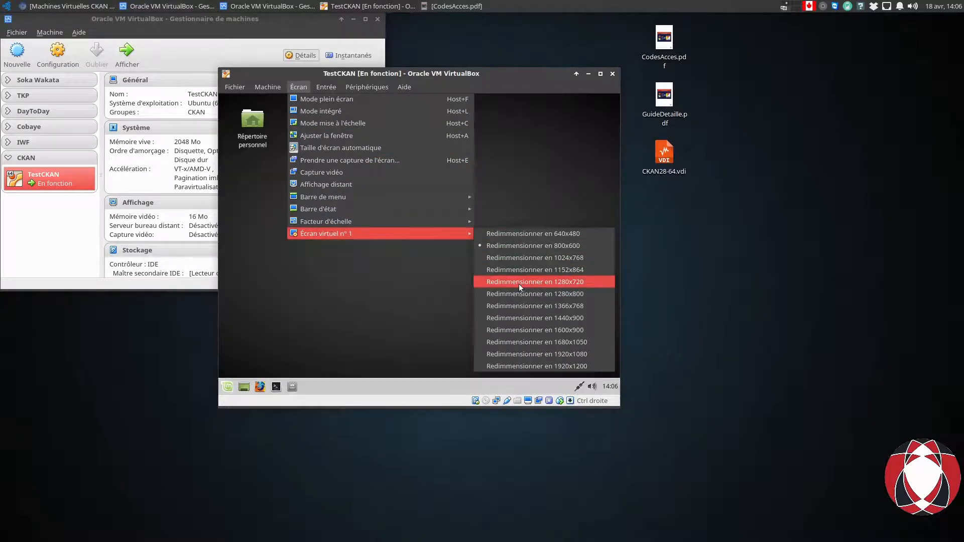
pyautogui.click(519, 284)
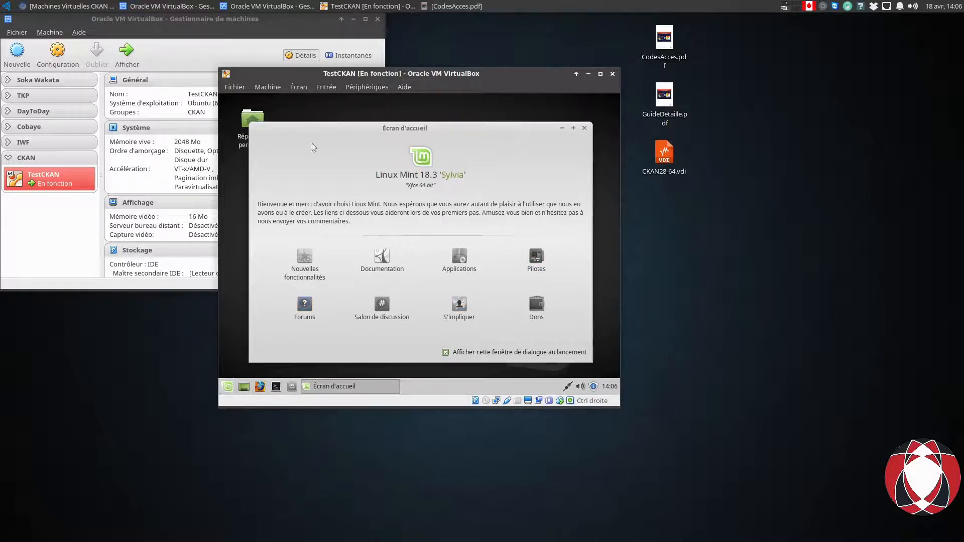
pyautogui.click(298, 87)
pyautogui.moveTo(298, 234)
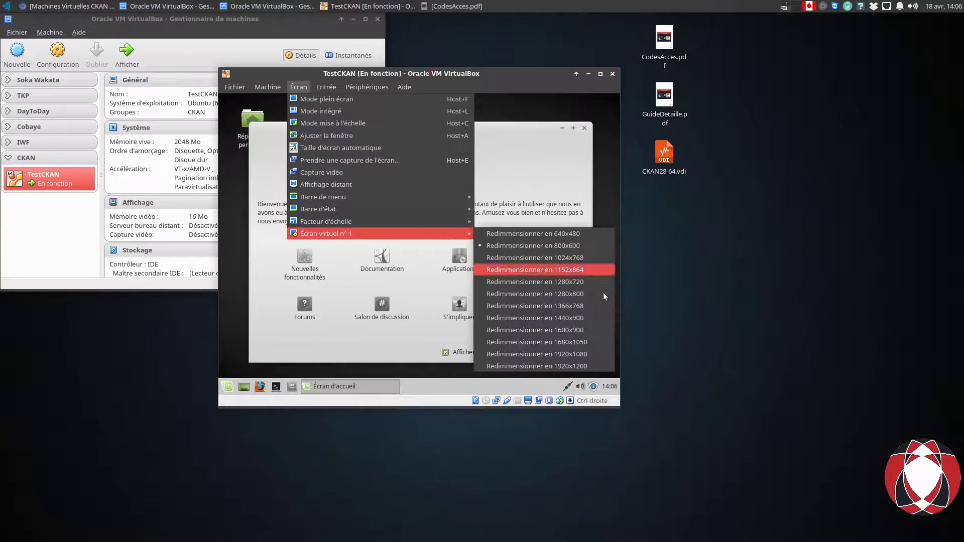
pyautogui.click(553, 284)
# Log the CKAN user out of the Mint session from the application menu.
pyautogui.click(226, 391)
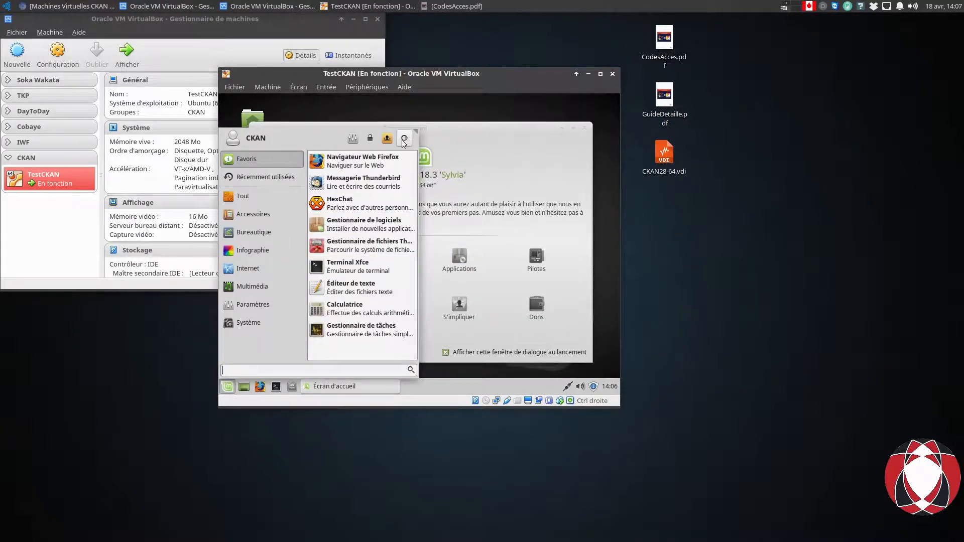
pyautogui.click(405, 140)
pyautogui.click(362, 211)
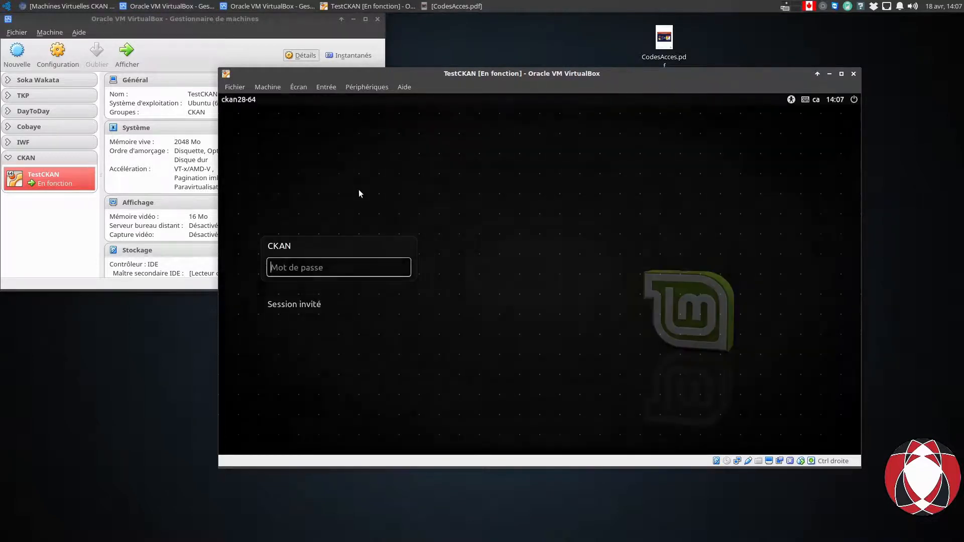
# Log back in with the CKAN user's password and drag the TestCKAN window higher.
pyautogui.write('ckan')
pyautogui.press('Return')
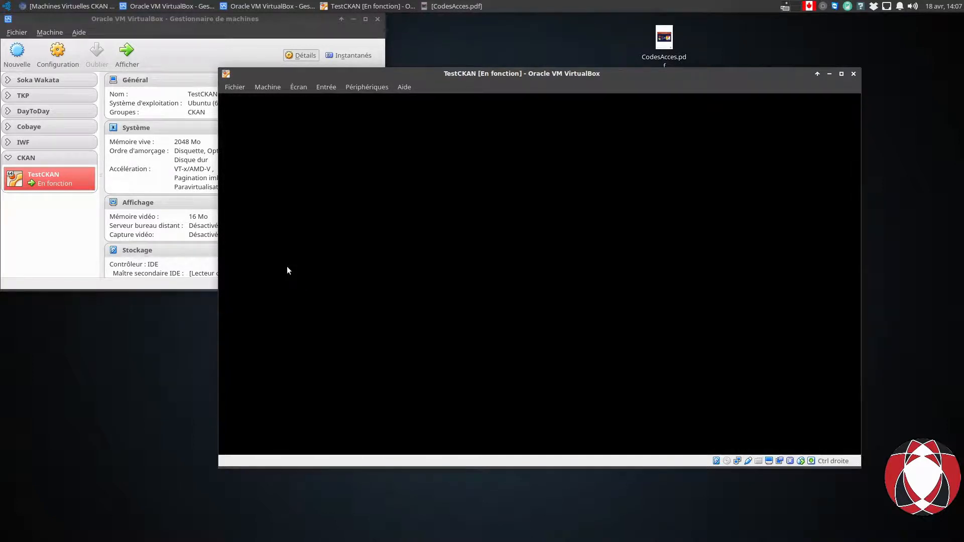
pyautogui.moveTo(442, 73); pyautogui.dragTo(438, 30)
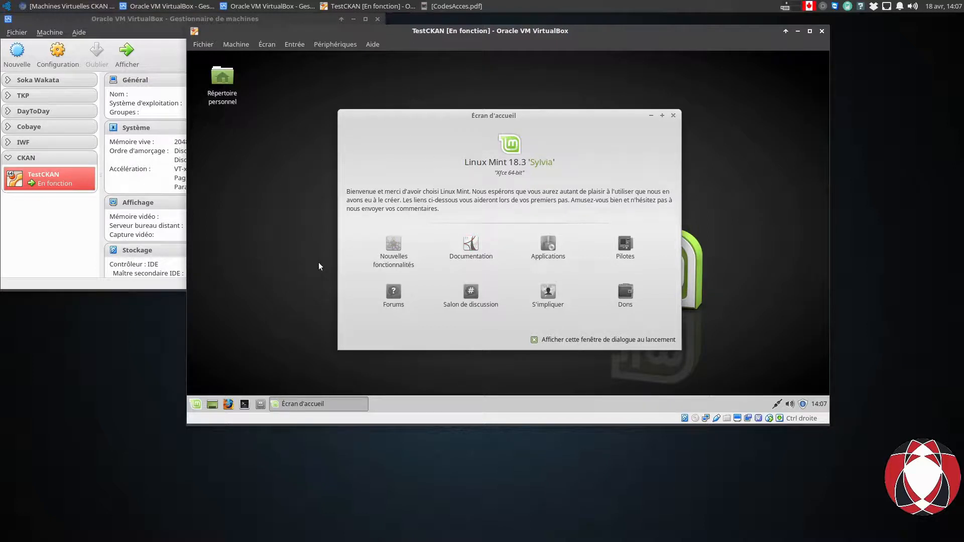
# Close the Mint Écran d'accueil dialog after glancing at Chromium and the access codes PDF.
pyautogui.click(94, 5)
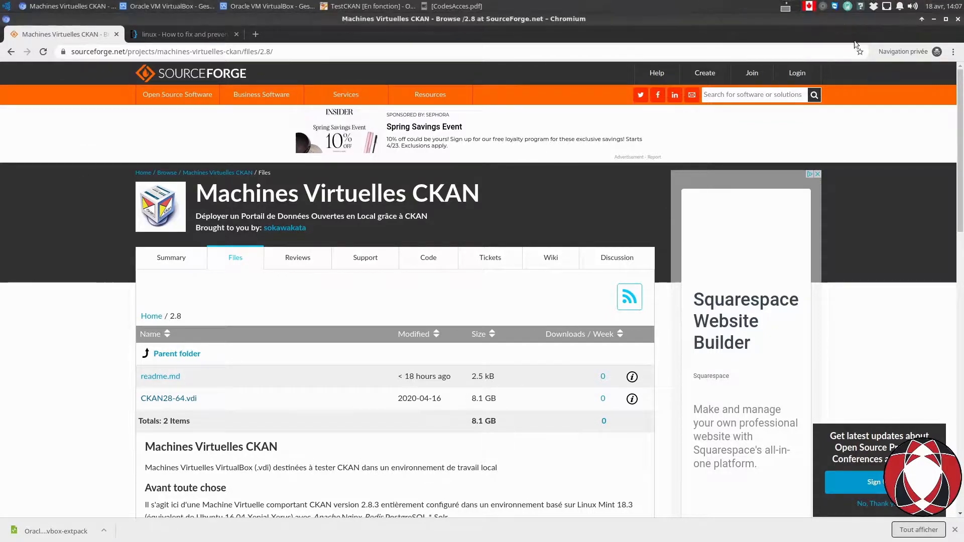
pyautogui.click(934, 20)
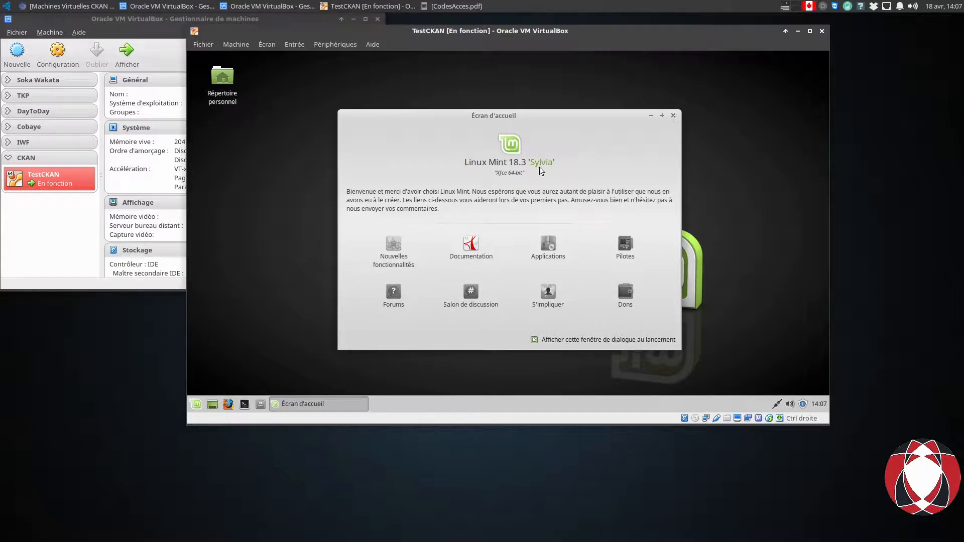
pyautogui.click(674, 116)
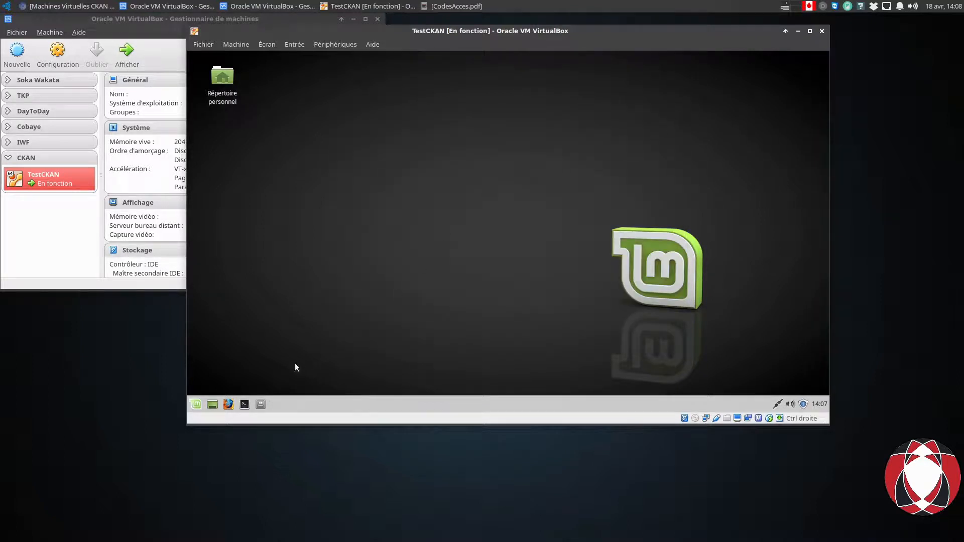
pyautogui.click(454, 6)
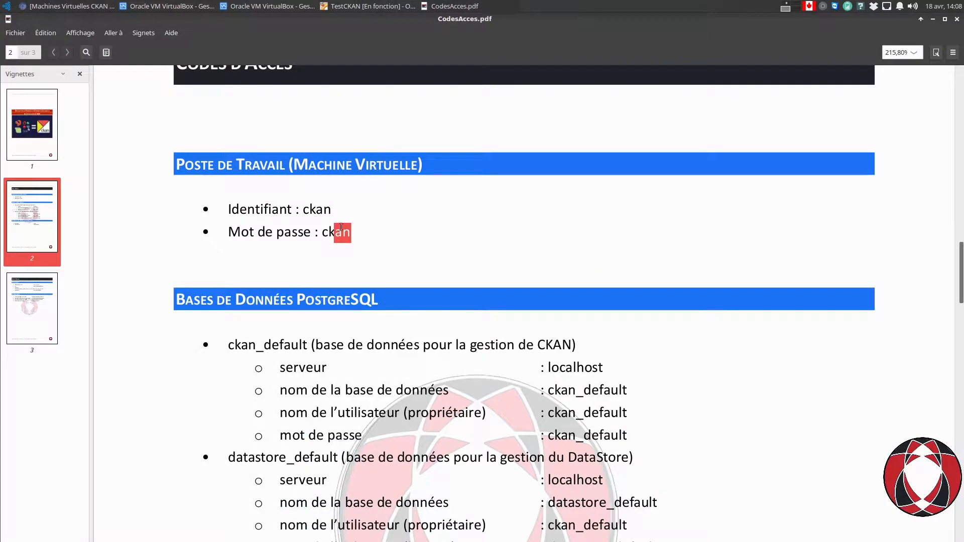
pyautogui.scroll(-3, 343, 244)
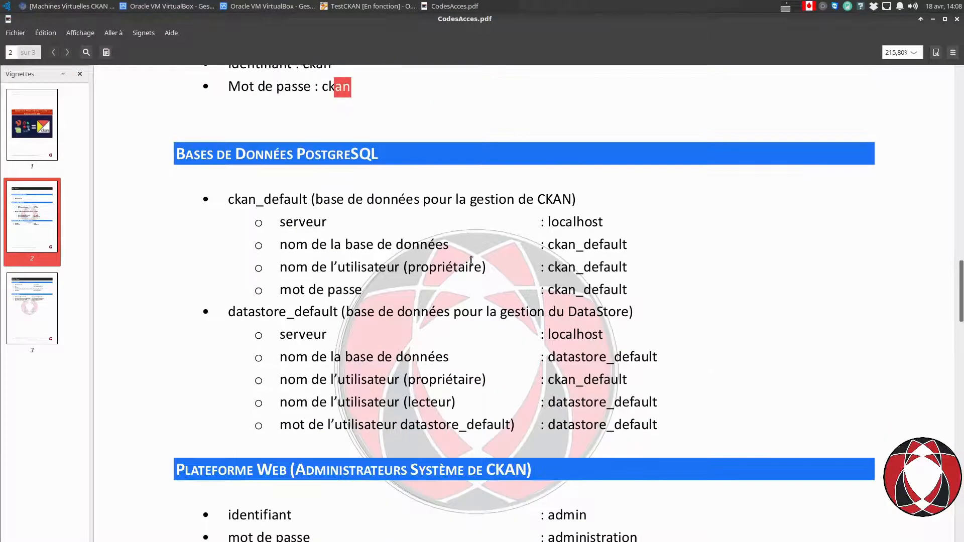
pyautogui.click(933, 19)
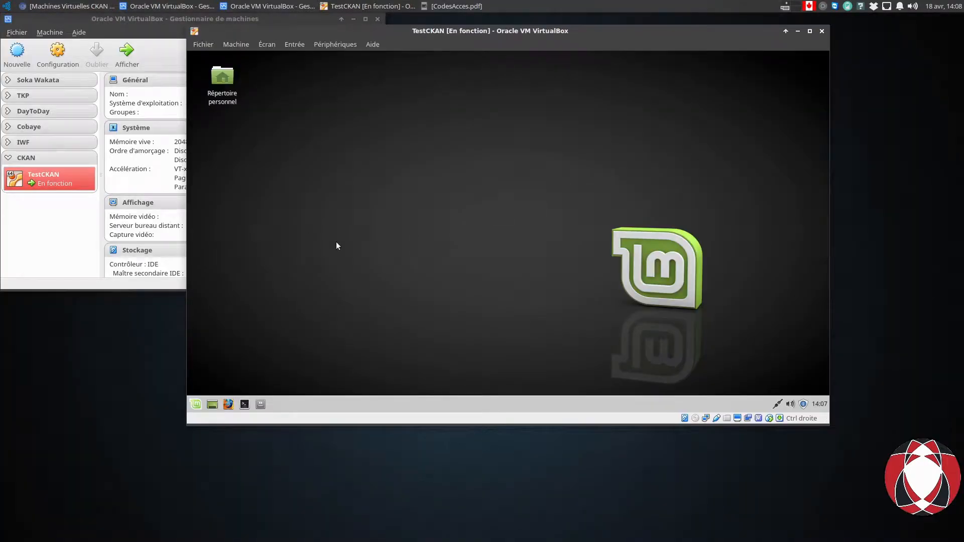
# Launch Firefox in the guest and load the CKAN site at localhost/.
pyautogui.click(227, 402)
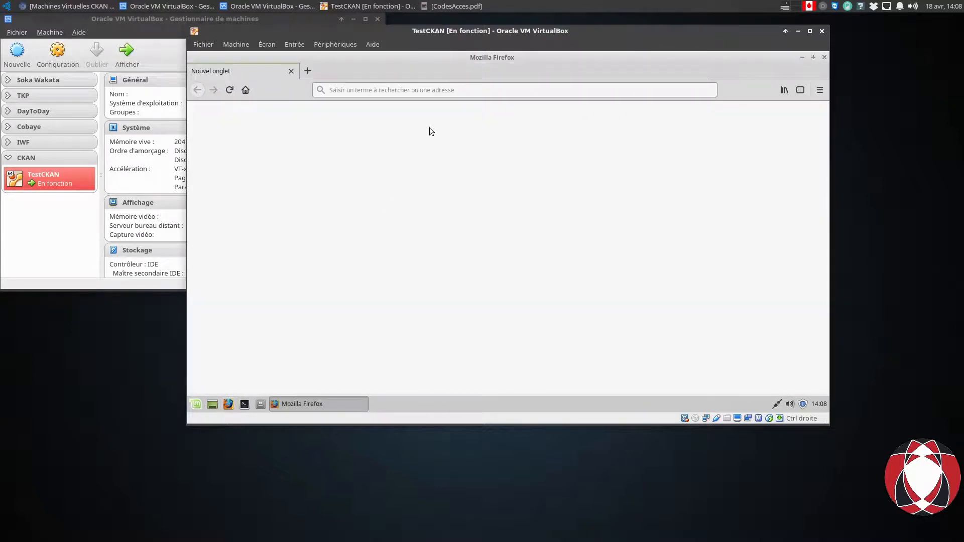
pyautogui.write('localhost/')
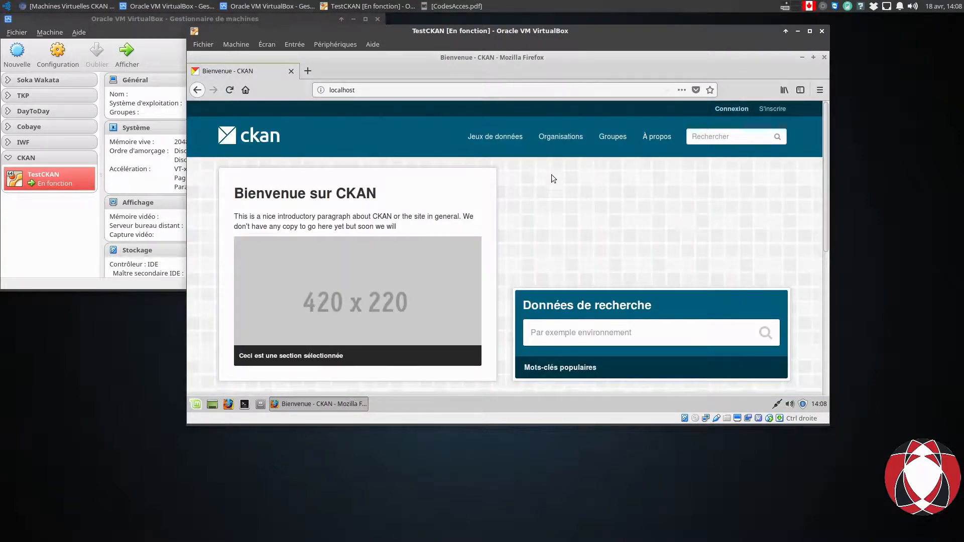
pyautogui.scroll(-5, 556, 189)
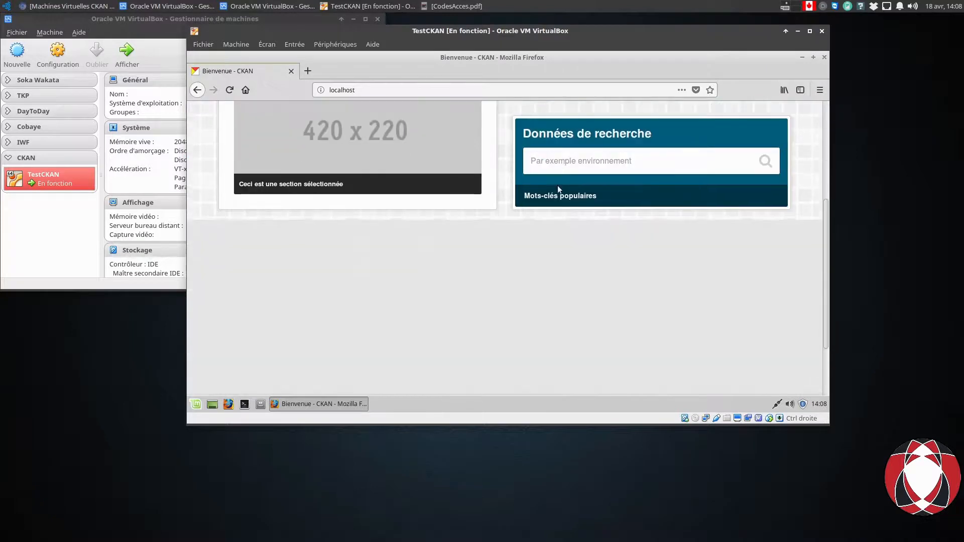
pyautogui.scroll(5, 559, 189)
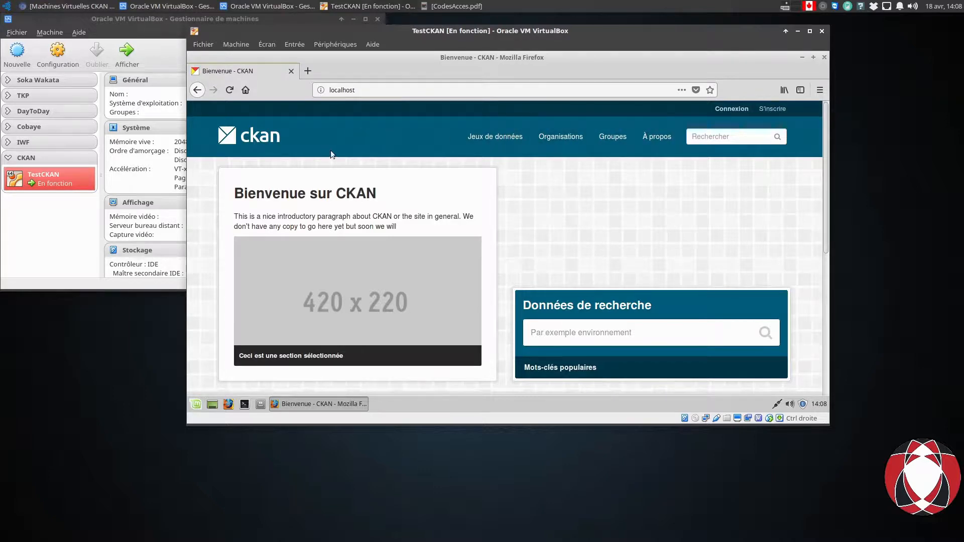
pyautogui.scroll(-5, 332, 155)
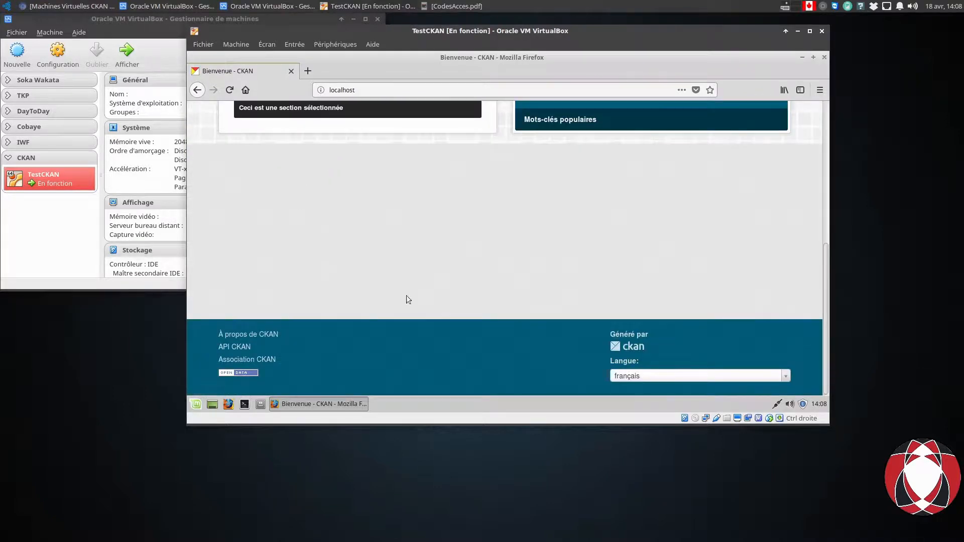
pyautogui.scroll(5, 573, 314)
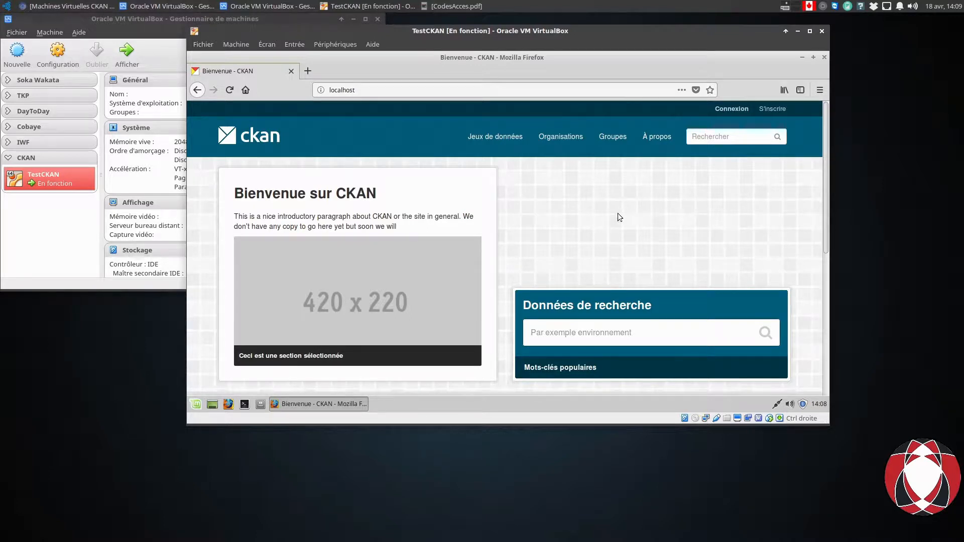
# Browse the Jeux de données, Organisations and Groupes pages, ending on Jeux de données.
pyautogui.click(502, 142)
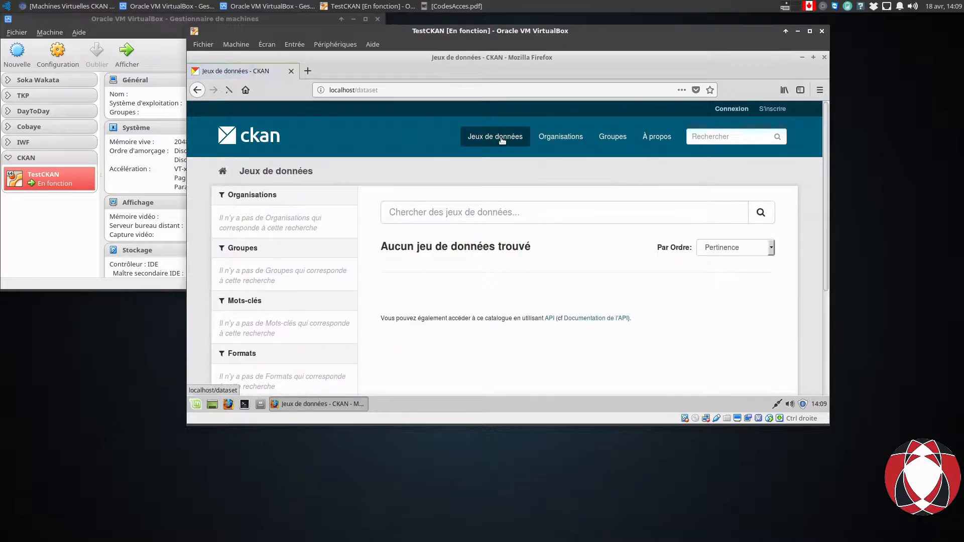
pyautogui.click(554, 137)
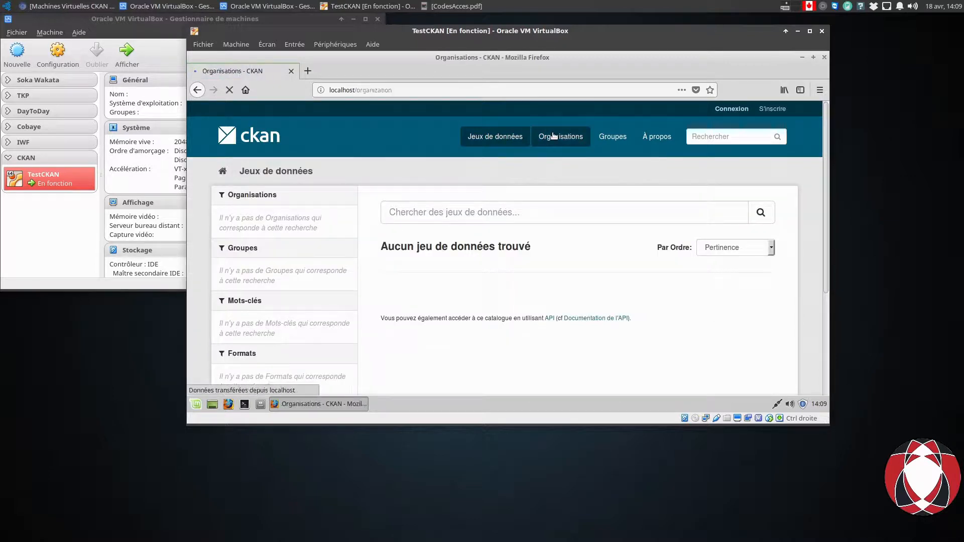
pyautogui.click(615, 139)
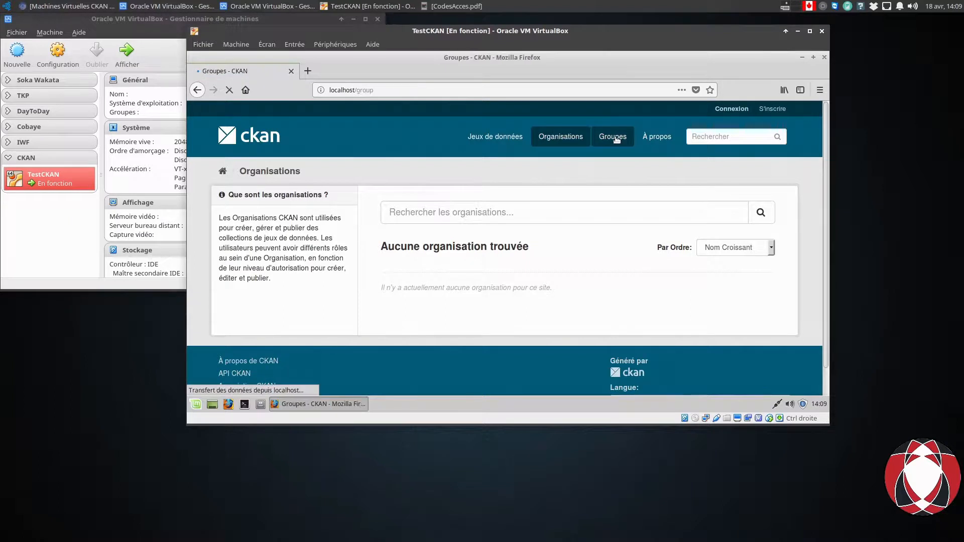
pyautogui.click(489, 139)
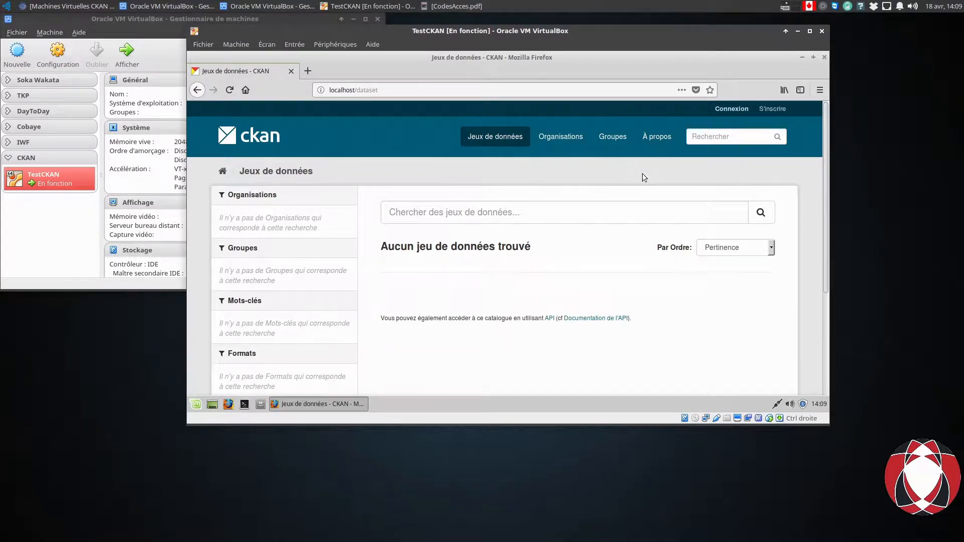
# Dismiss the TestCKAN context menu and raise the VM window, positioned up and left.
pyautogui.moveTo(490, 69); pyautogui.dragTo(442, 279)
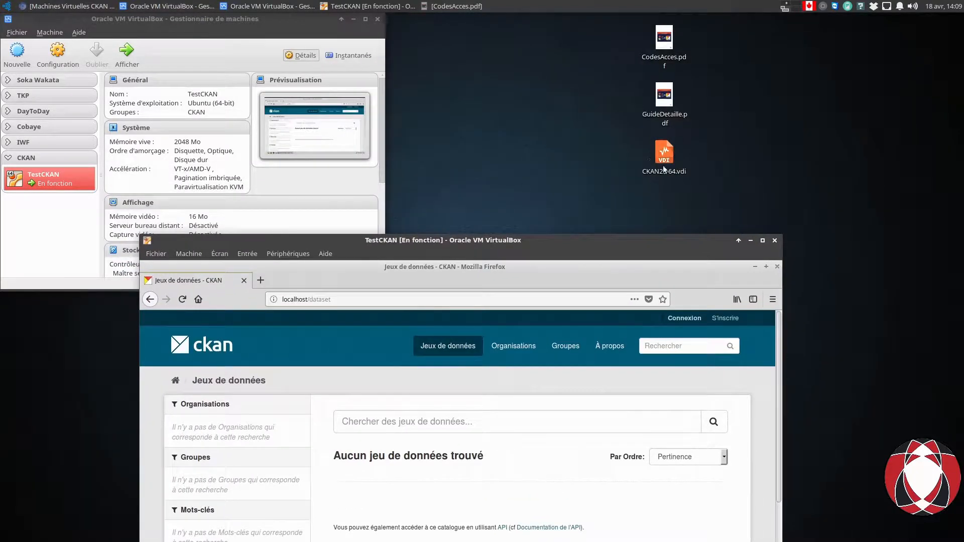
pyautogui.moveTo(535, 240); pyautogui.dragTo(638, 147)
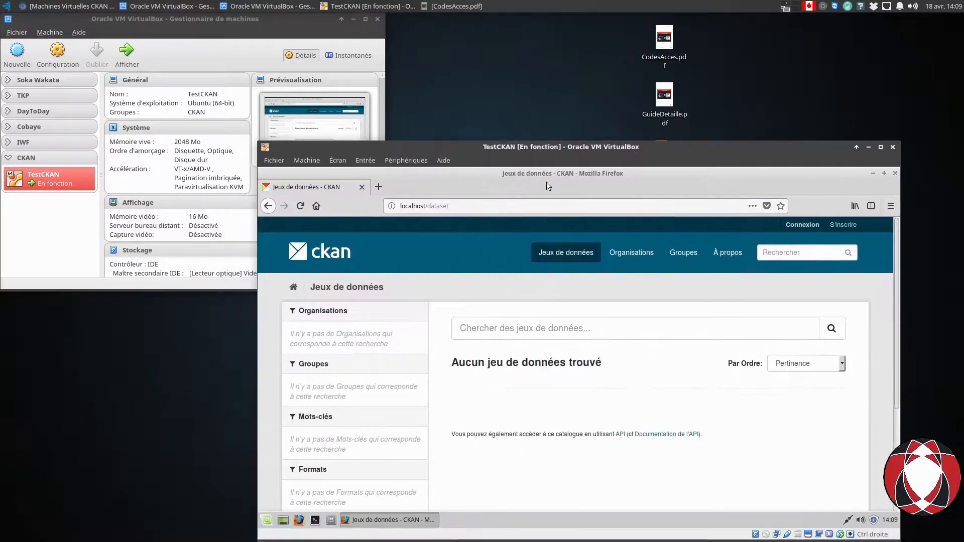
pyautogui.rightClick(46, 177)
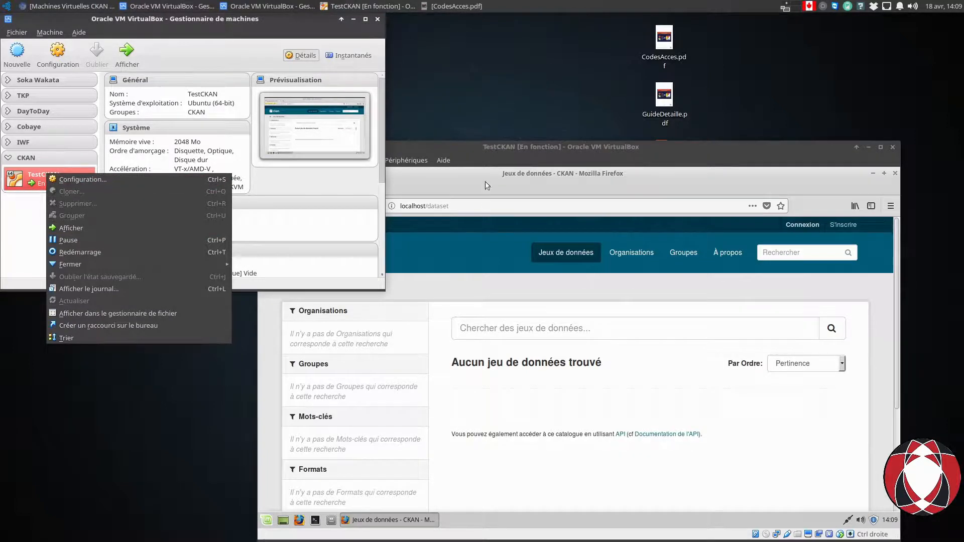
pyautogui.click(499, 176)
pyautogui.click(493, 149)
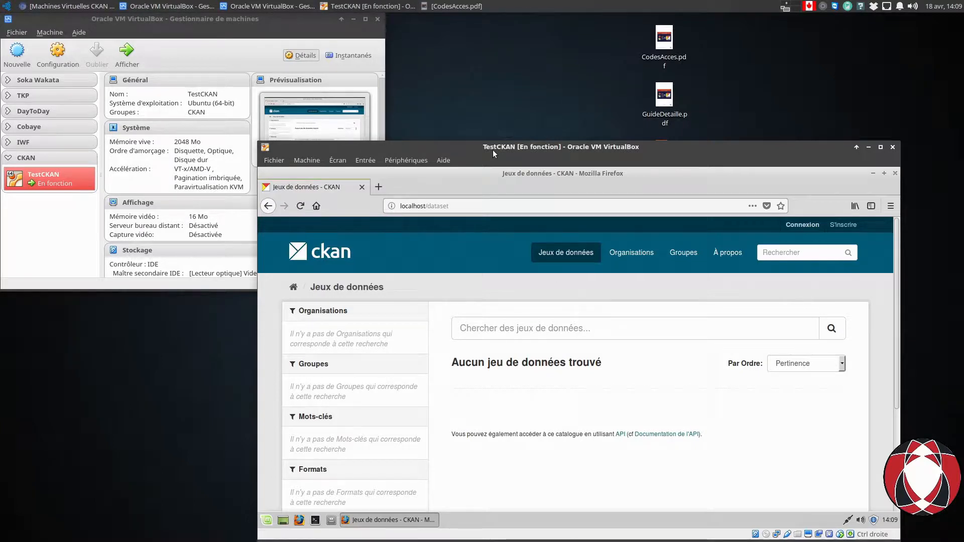
pyautogui.moveTo(493, 149); pyautogui.dragTo(421, 70)
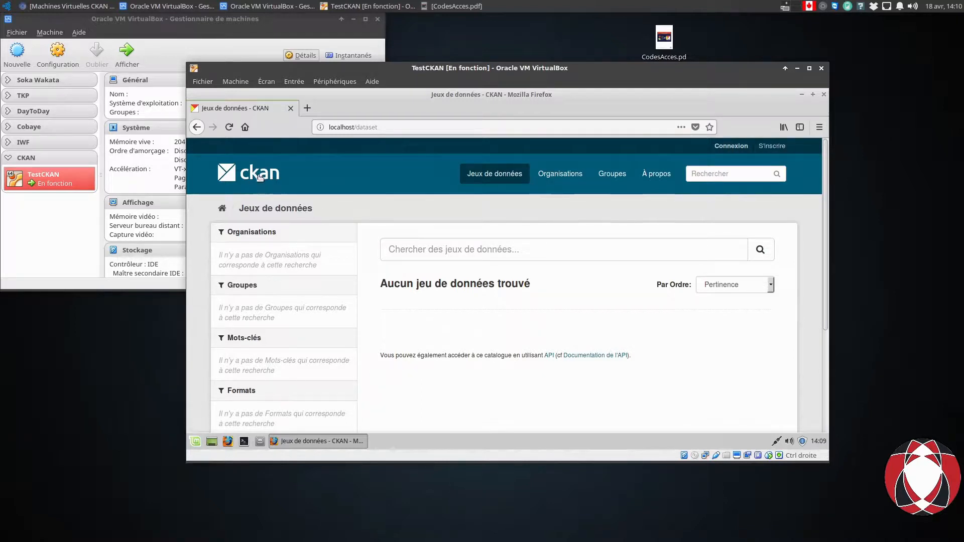
# Log in to CKAN with the admin username and password, with 'Se souvenir de moi' unticked.
pyautogui.click(732, 145)
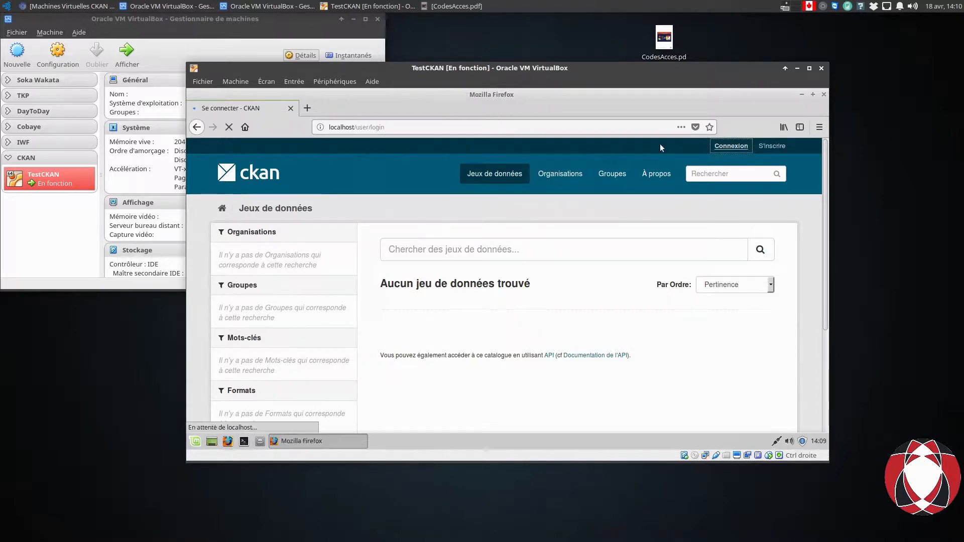
pyautogui.click(407, 283)
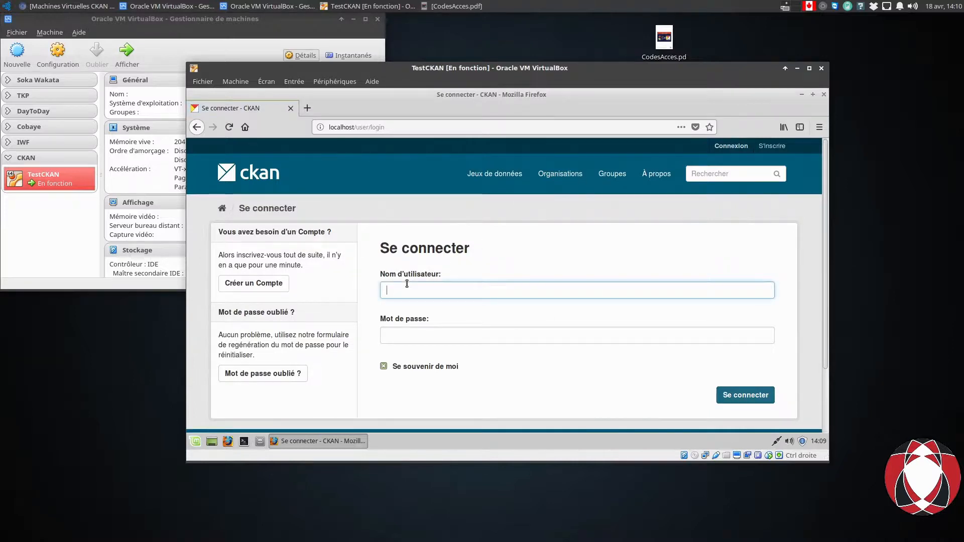
pyautogui.write('admin')
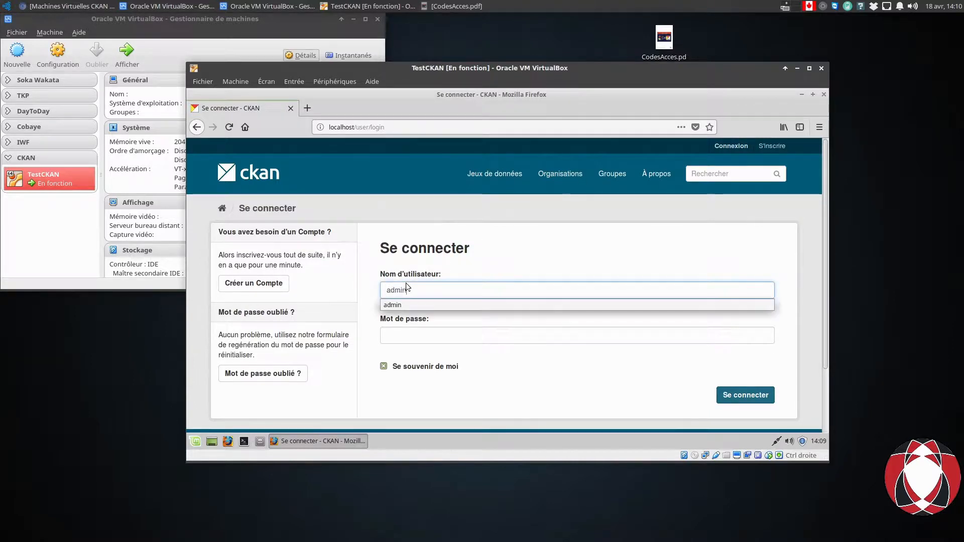
pyautogui.click(401, 338)
pyautogui.write('••••••••••••••')
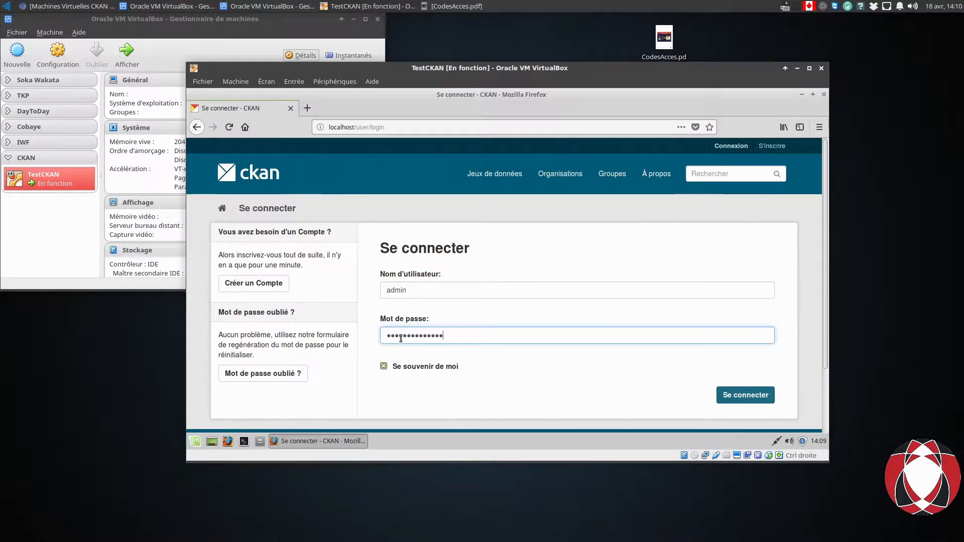
pyautogui.click(385, 367)
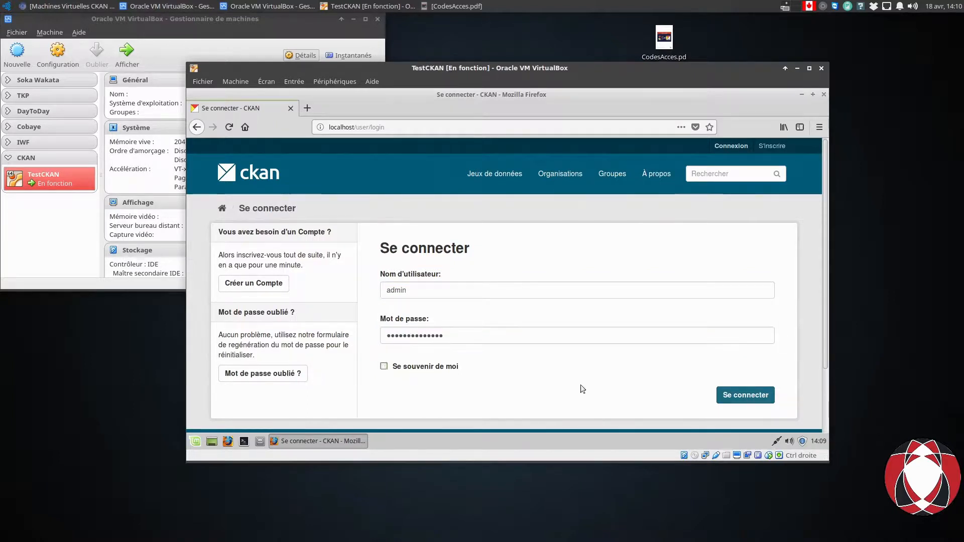
pyautogui.click(748, 399)
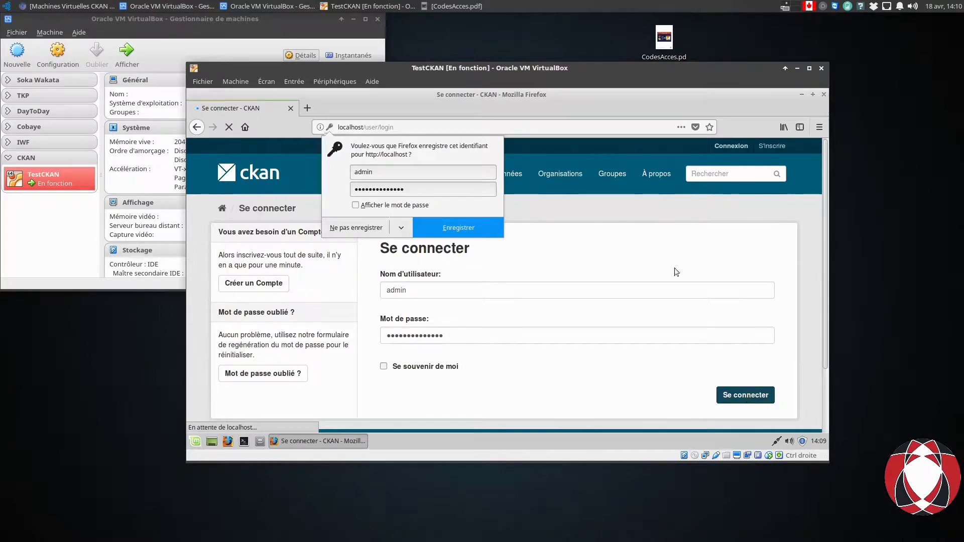
# Check the admin login name and password in CodesAcces.pdf, then minimize the PDF.
pyautogui.click(452, 7)
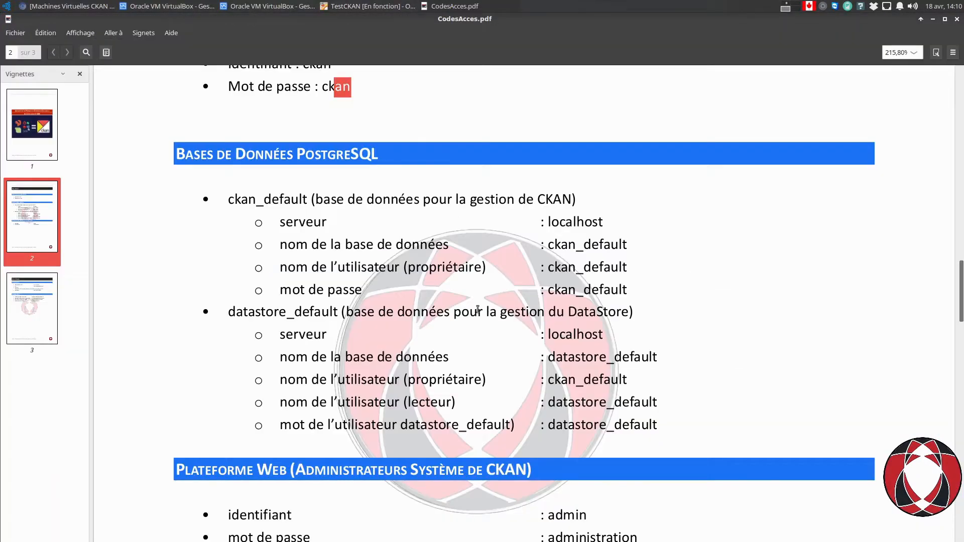
pyautogui.scroll(-5, 465, 320)
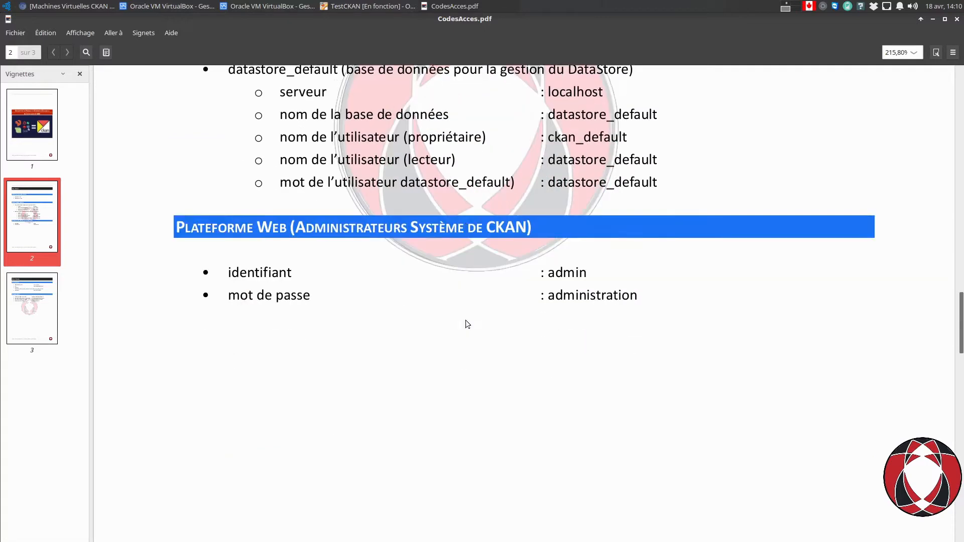
pyautogui.doubleClick(570, 271)
pyautogui.doubleClick(583, 295)
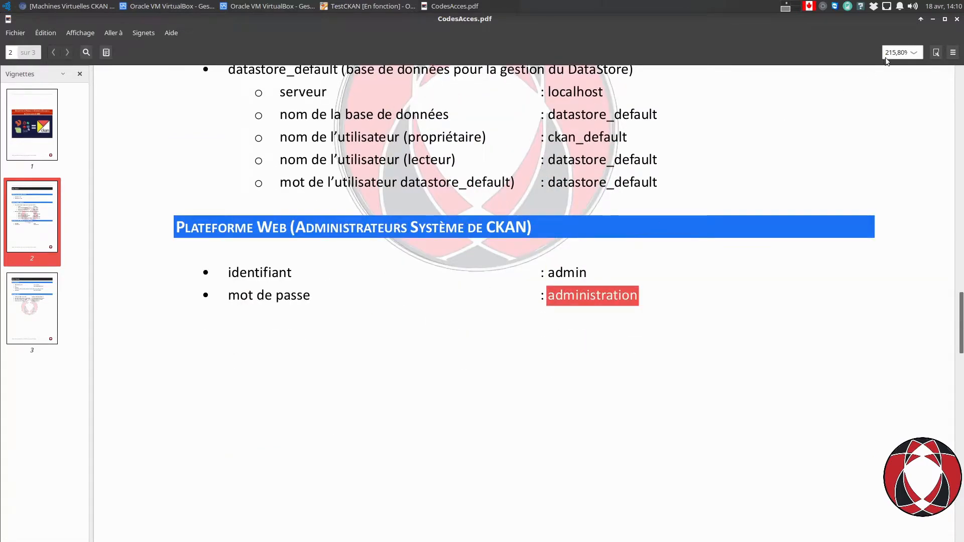
pyautogui.click(933, 19)
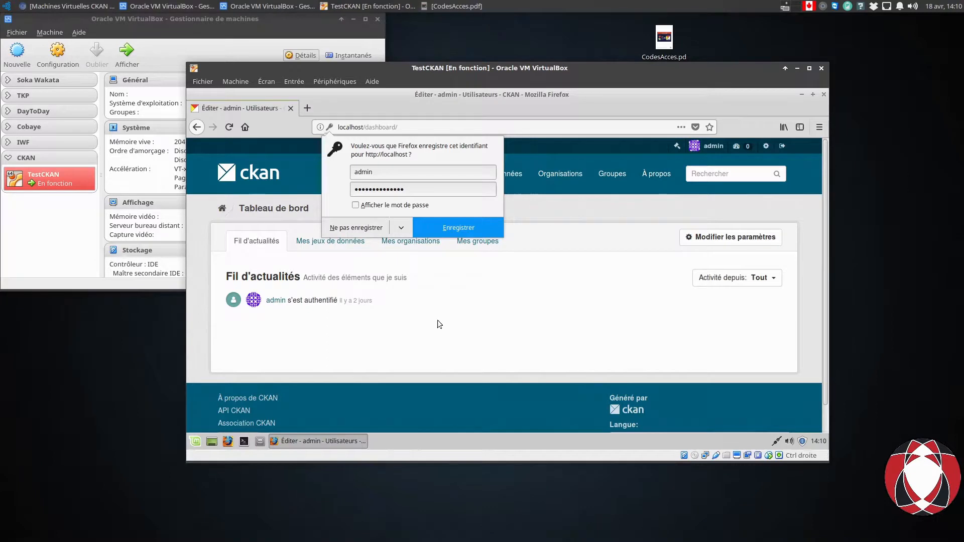
# Dismiss the save-password prompt, view Mes jeux de données and Mes organisations, then log out and close Firefox.
pyautogui.click(512, 322)
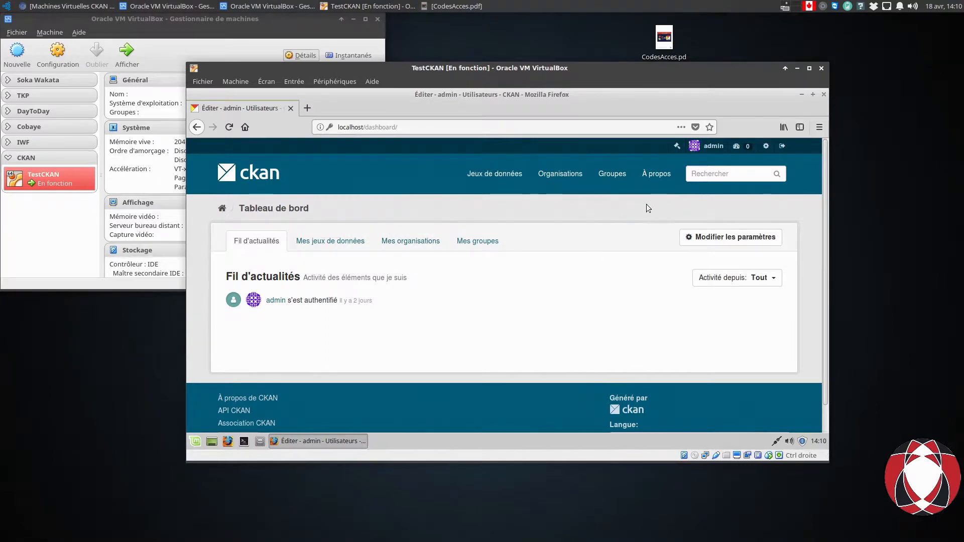
pyautogui.click(329, 243)
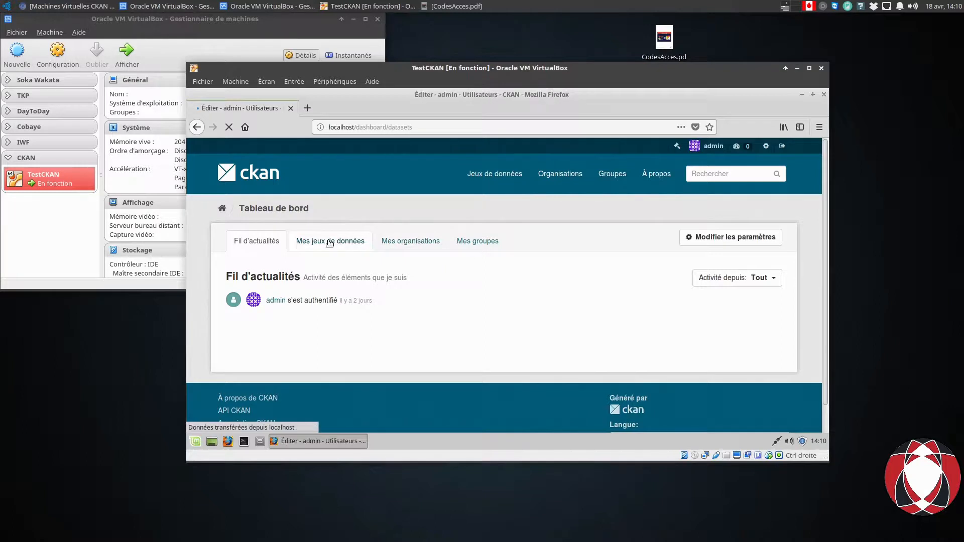
pyautogui.click(421, 244)
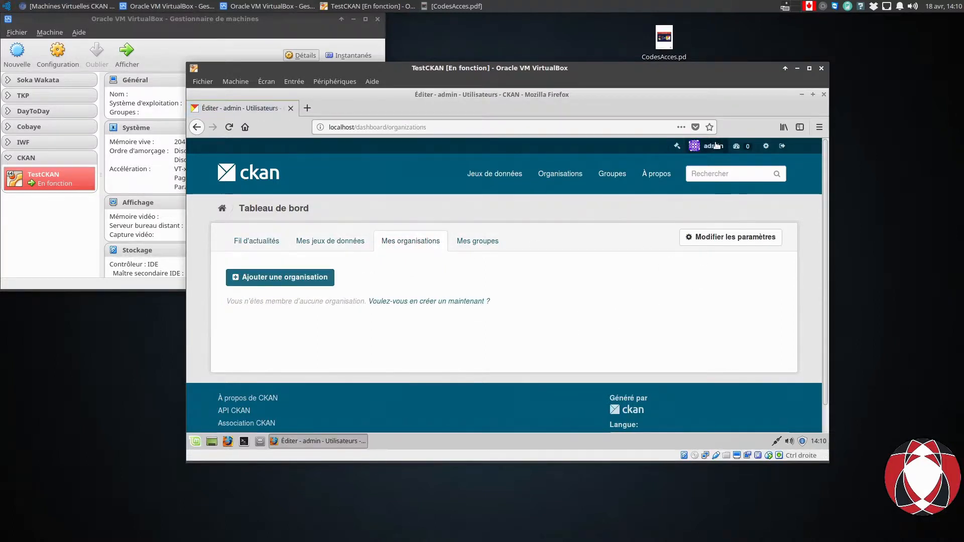
pyautogui.click(782, 146)
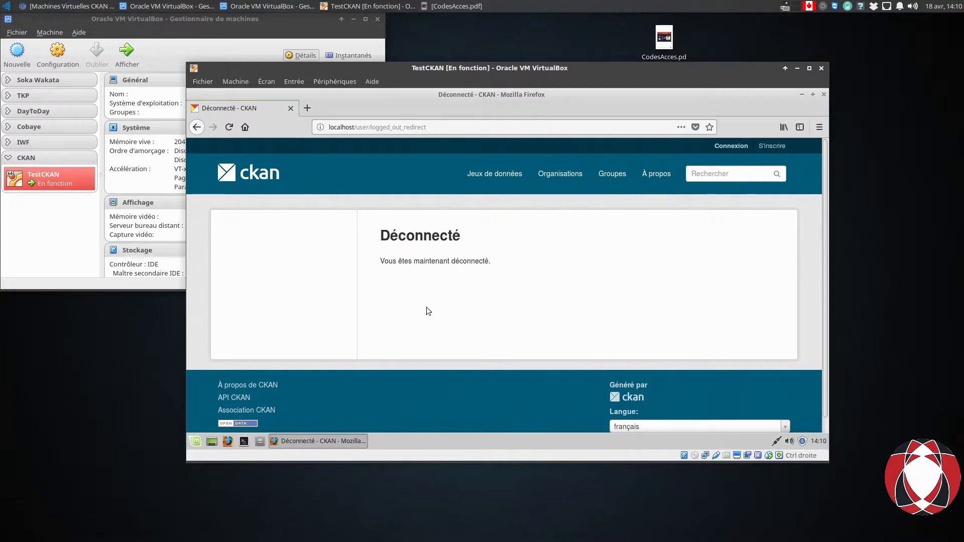
pyautogui.click(824, 95)
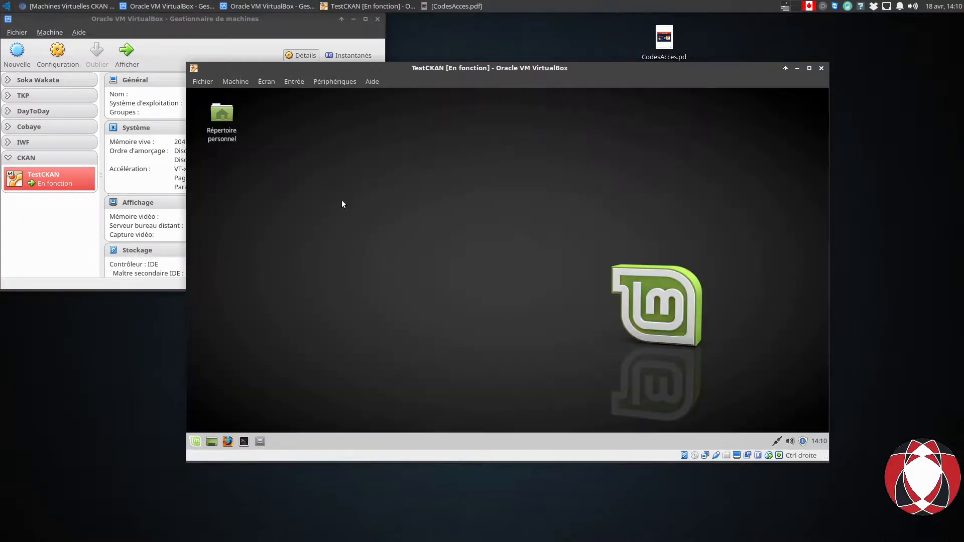
# Choose Déconnexion from the Mint menu's power options to end the desktop session.
pyautogui.click(196, 442)
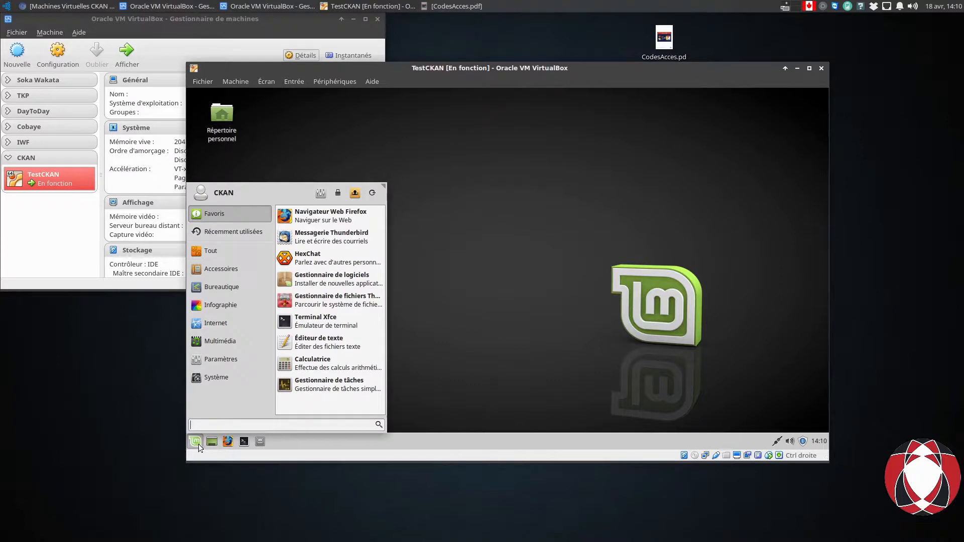
pyautogui.moveTo(217, 347)
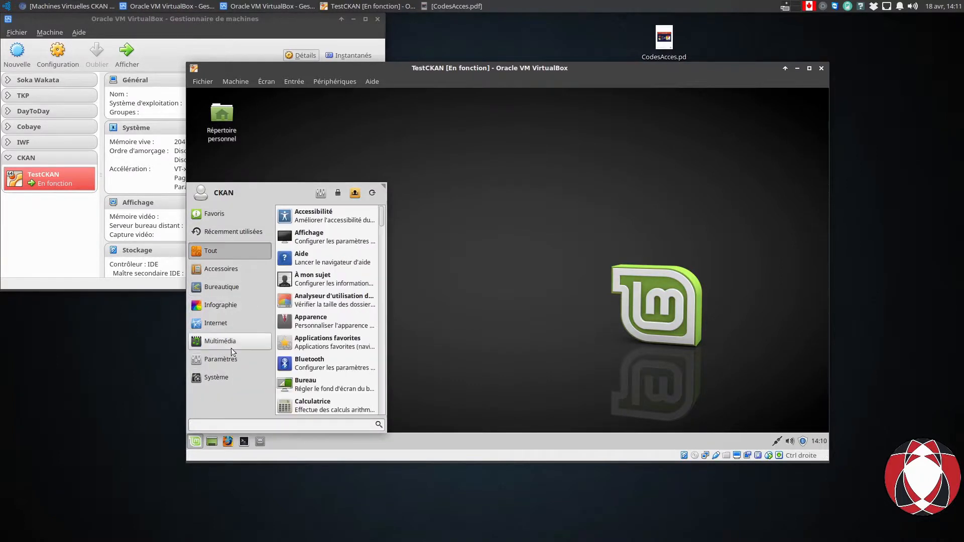
pyautogui.click(458, 217)
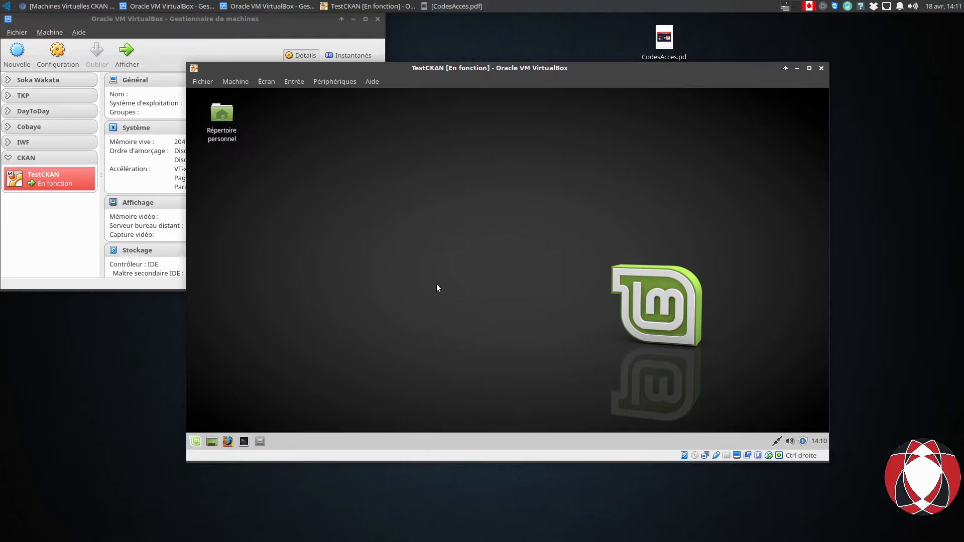
pyautogui.click(197, 447)
pyautogui.click(373, 195)
pyautogui.click(456, 232)
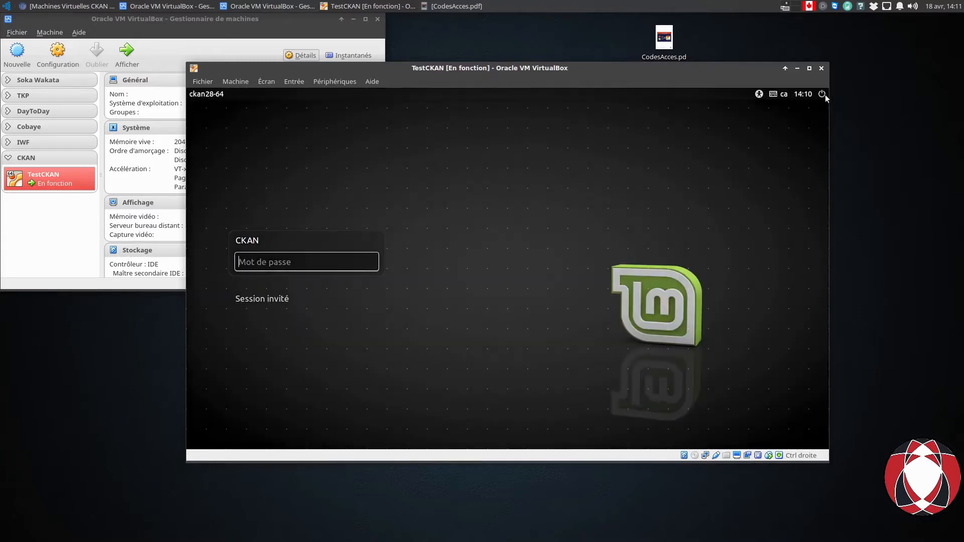
# From the login screen's power menu, choose Quitter… and confirm with Éteindre.
pyautogui.click(822, 94)
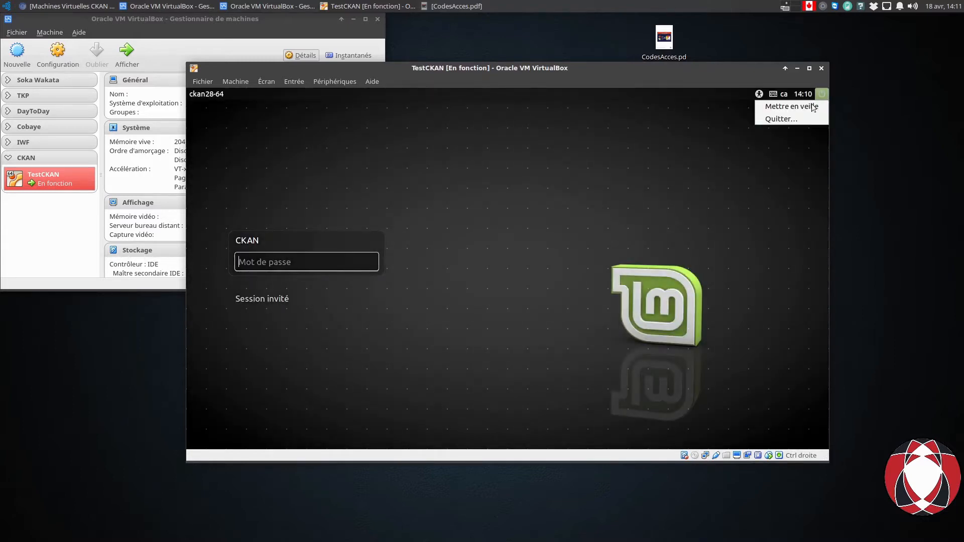
pyautogui.click(773, 121)
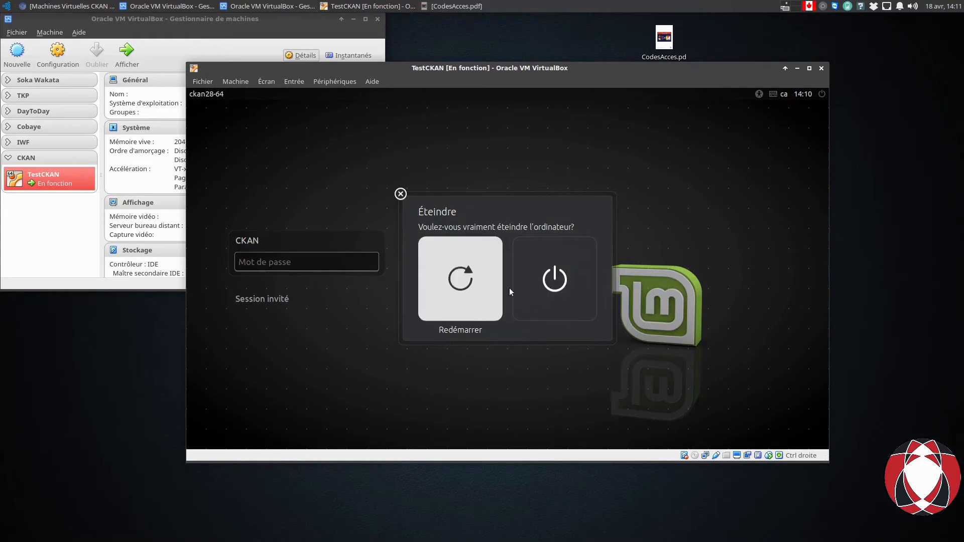
pyautogui.click(554, 279)
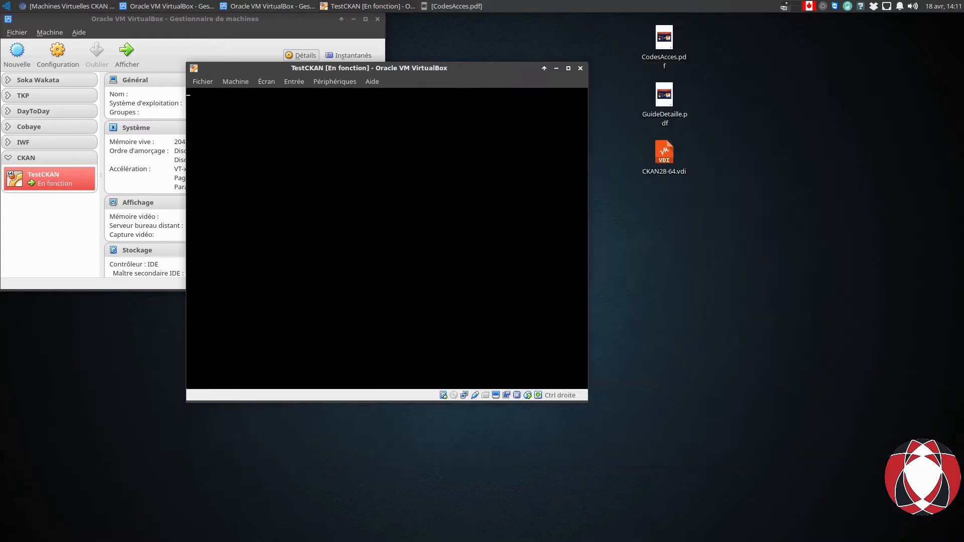